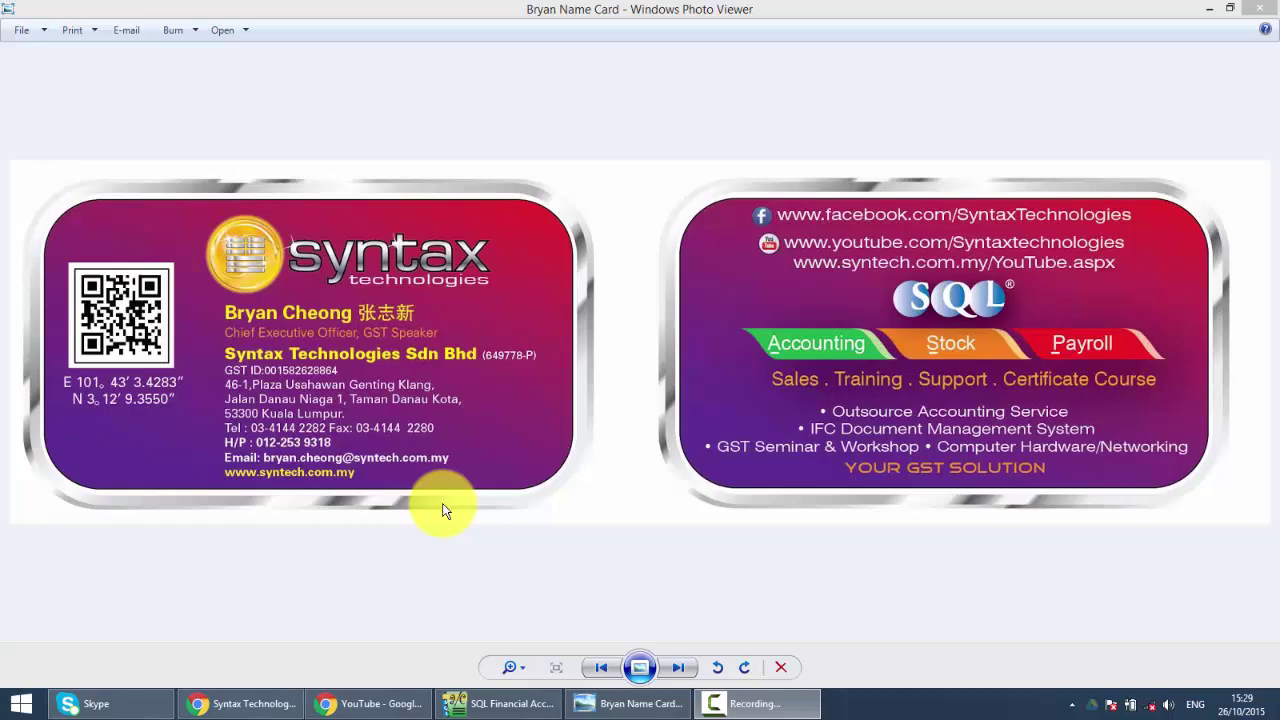
# Open the Purchase Return list, which shows two existing returns totalling 2,000.00
pyautogui.click(500, 704)
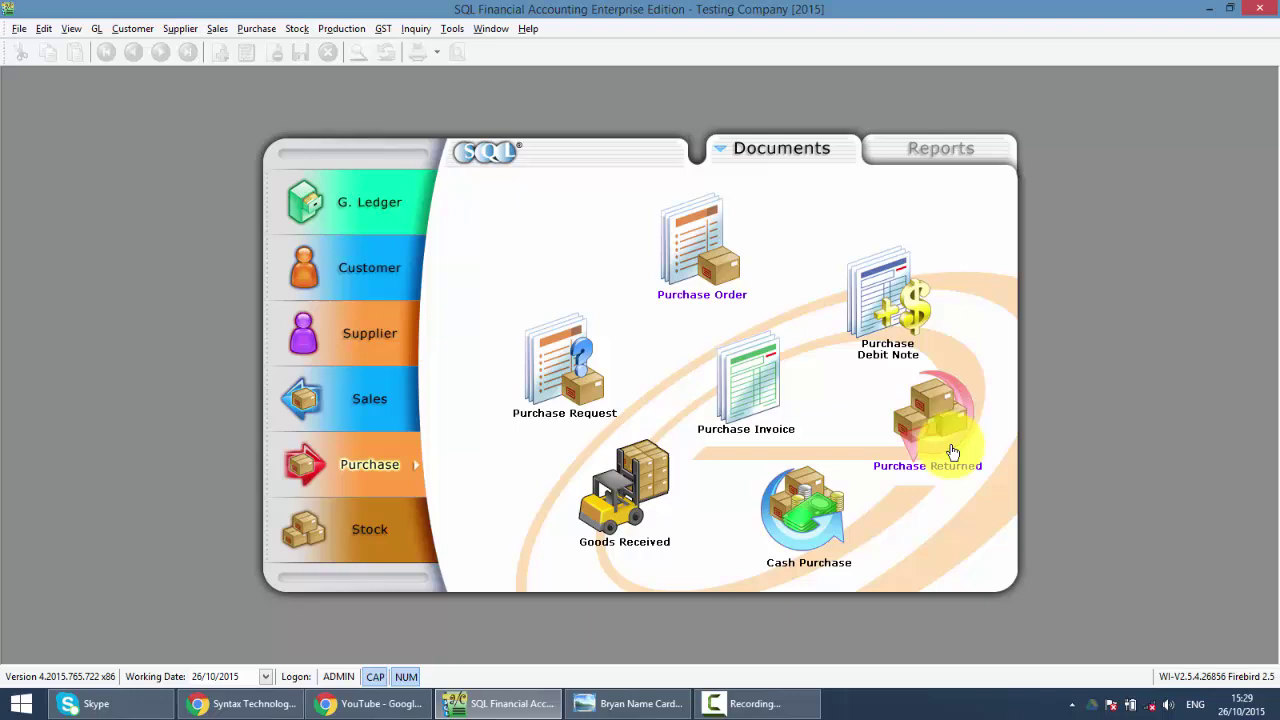
pyautogui.click(930, 422)
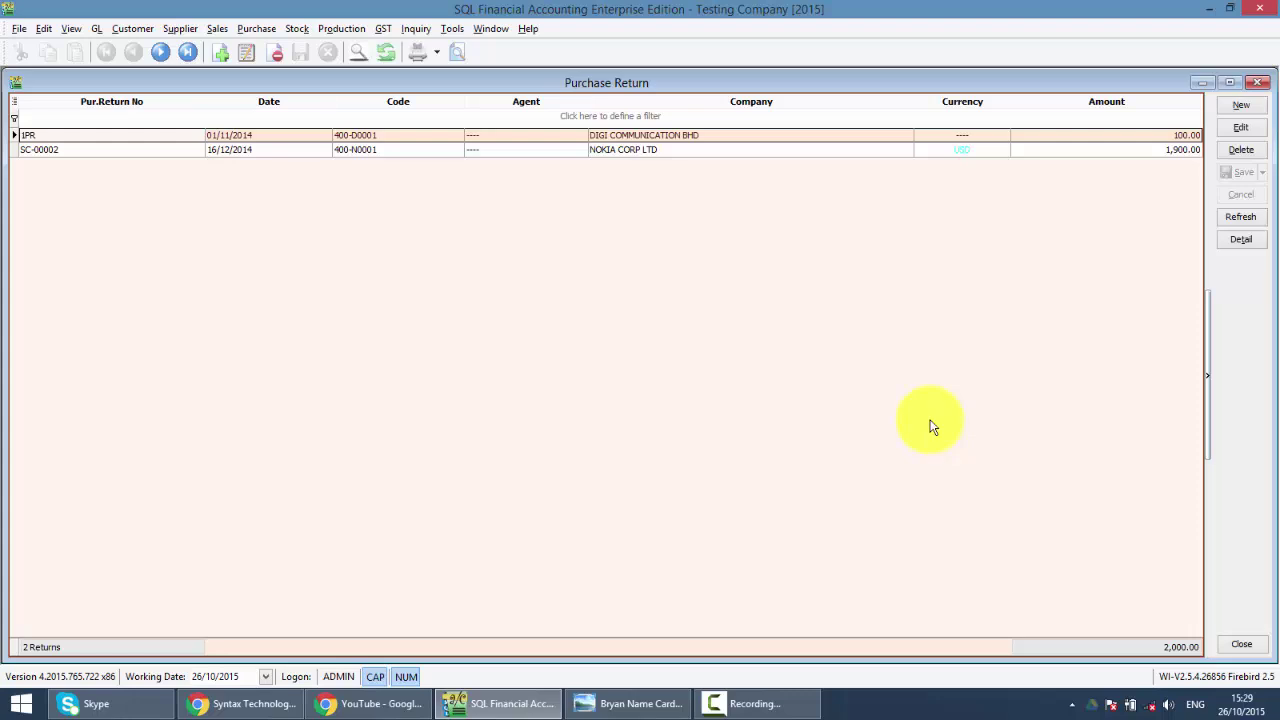
pyautogui.click(119, 117)
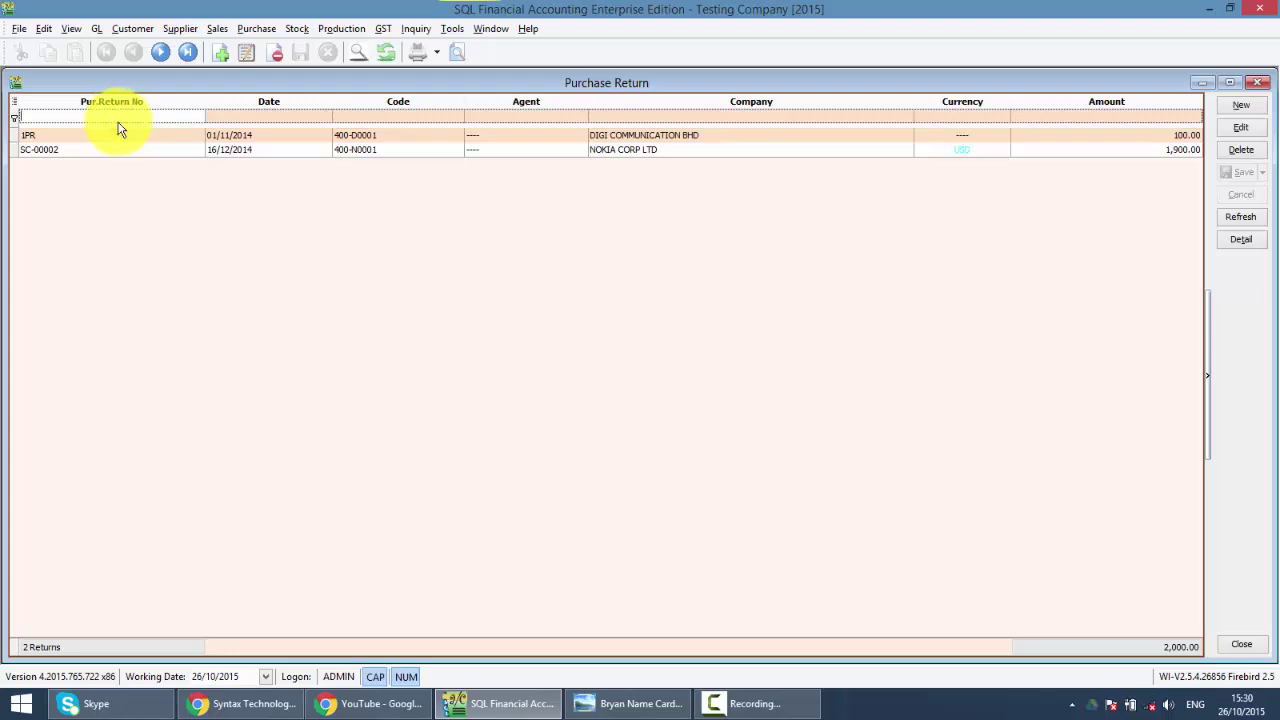
pyautogui.write('2')
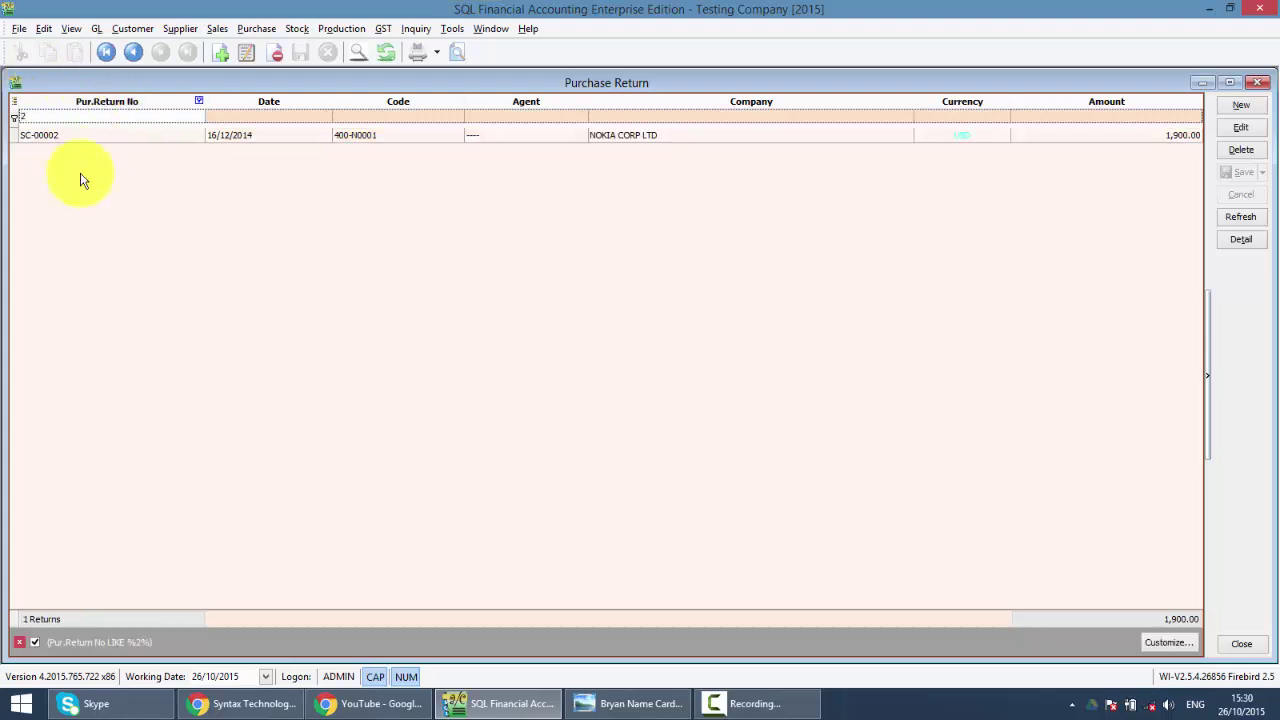
pyautogui.press('BackSpace')
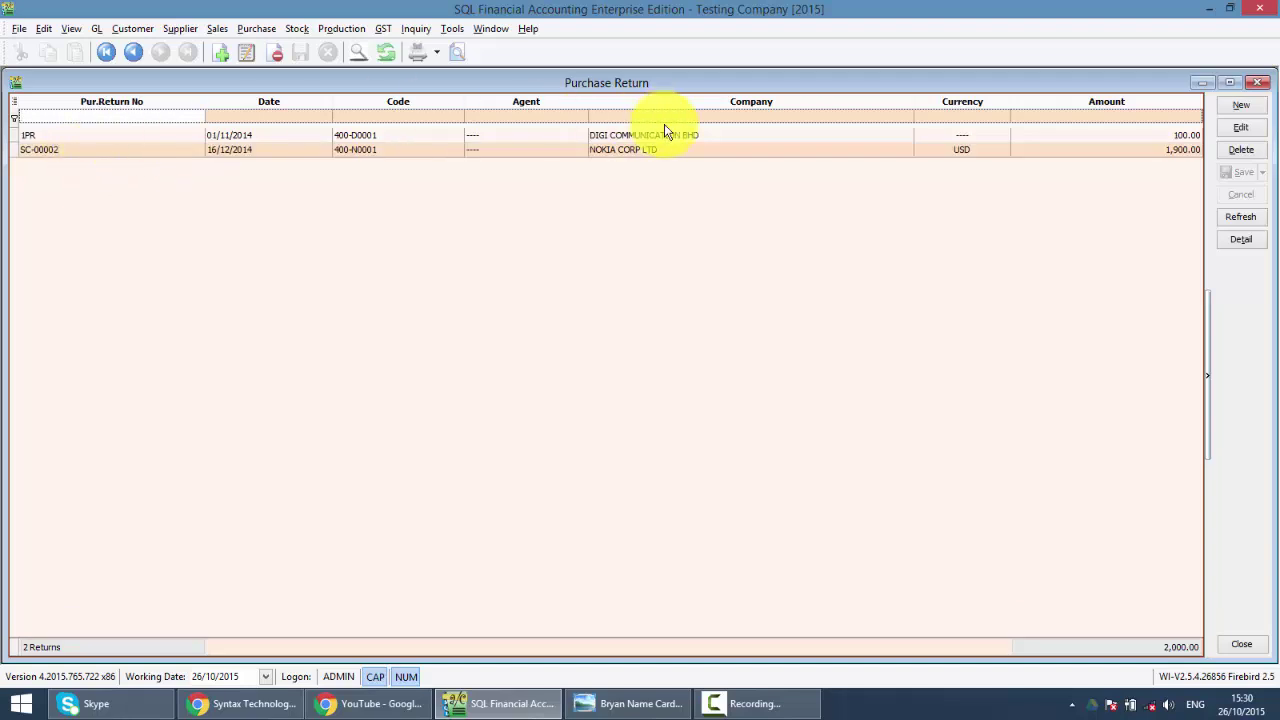
pyautogui.click(664, 116)
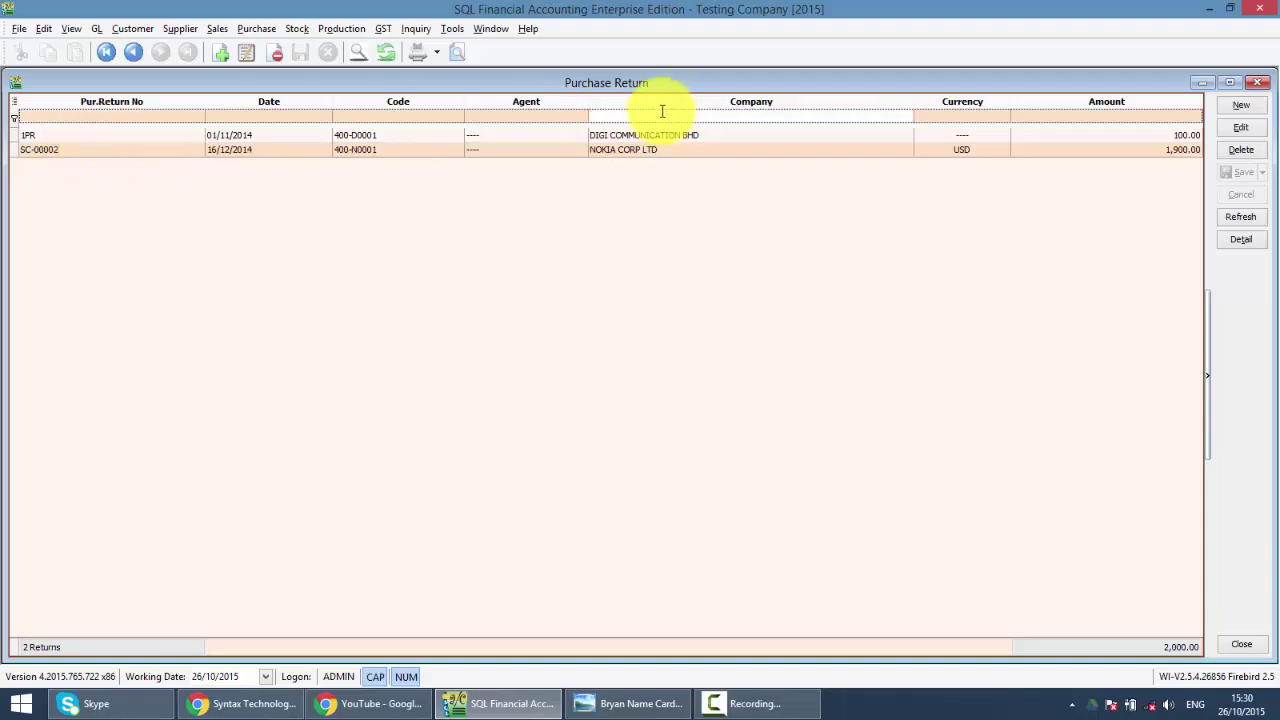
pyautogui.write('k')
pyautogui.press('BackSpace')
# Add an Attention column before Company in the return list, then start a blank purchase return
pyautogui.rightClick(630, 102)
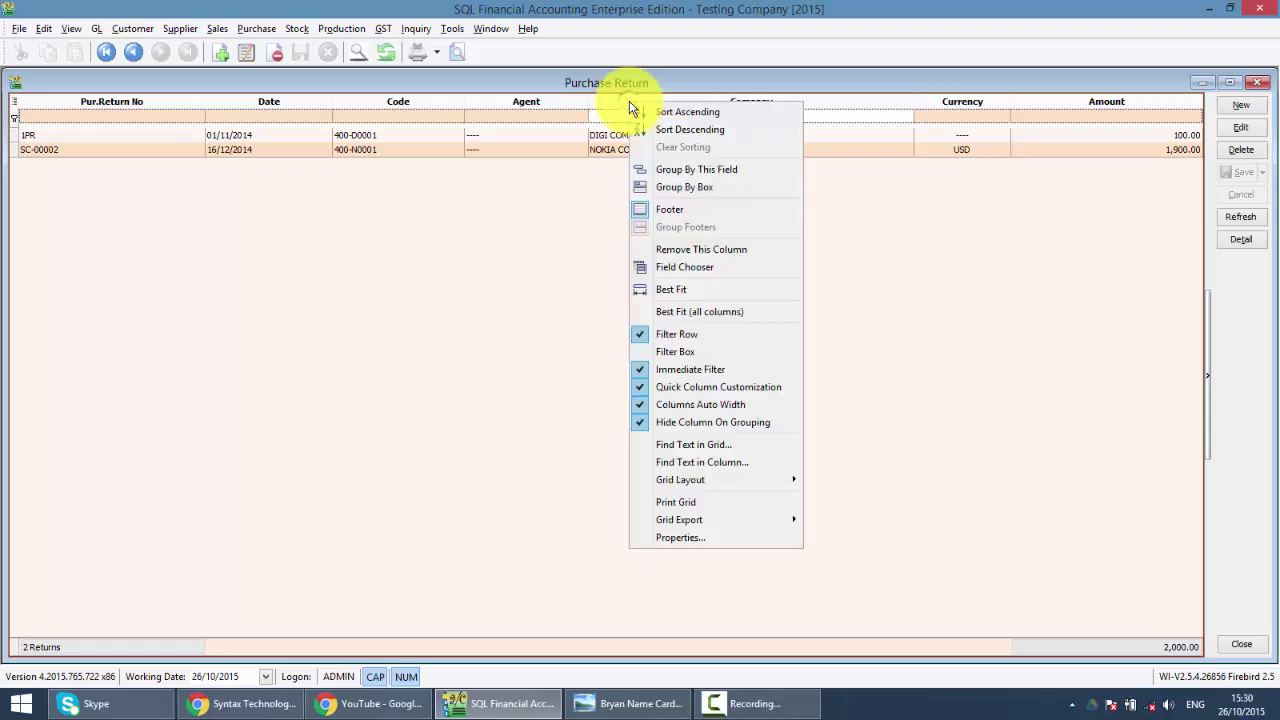
pyautogui.click(688, 267)
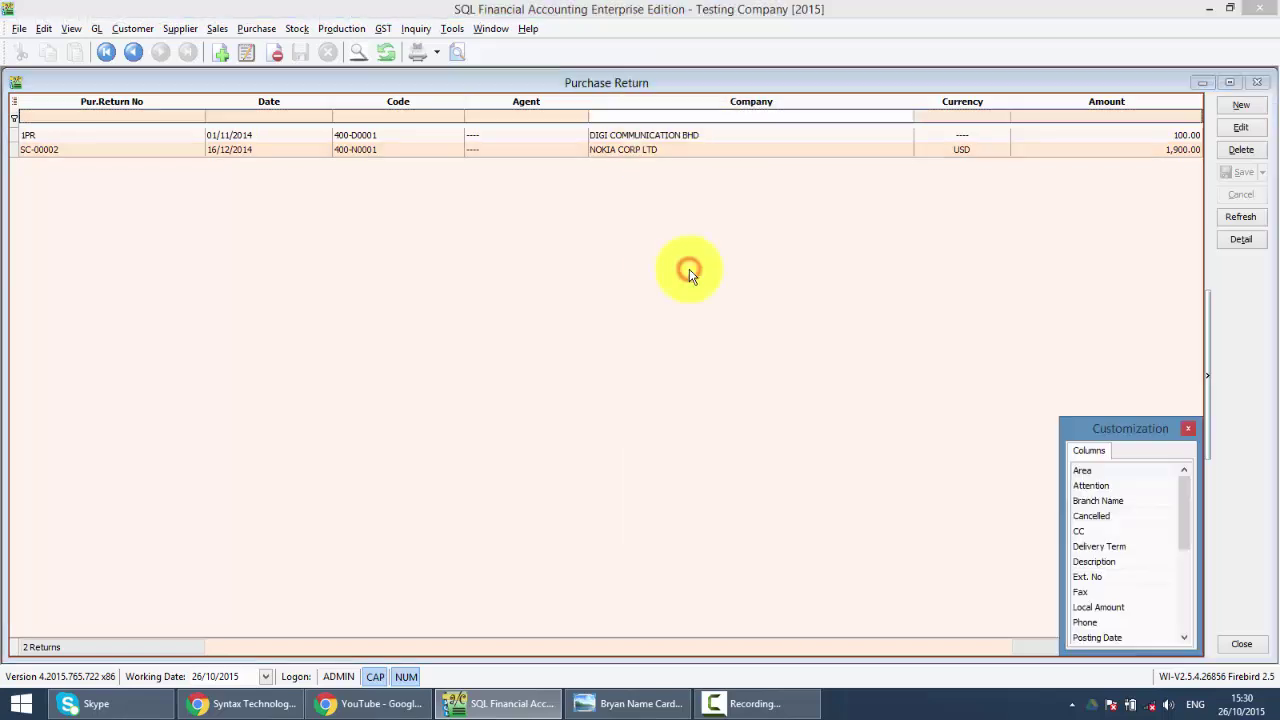
pyautogui.moveTo(1117, 488); pyautogui.dragTo(565, 210)
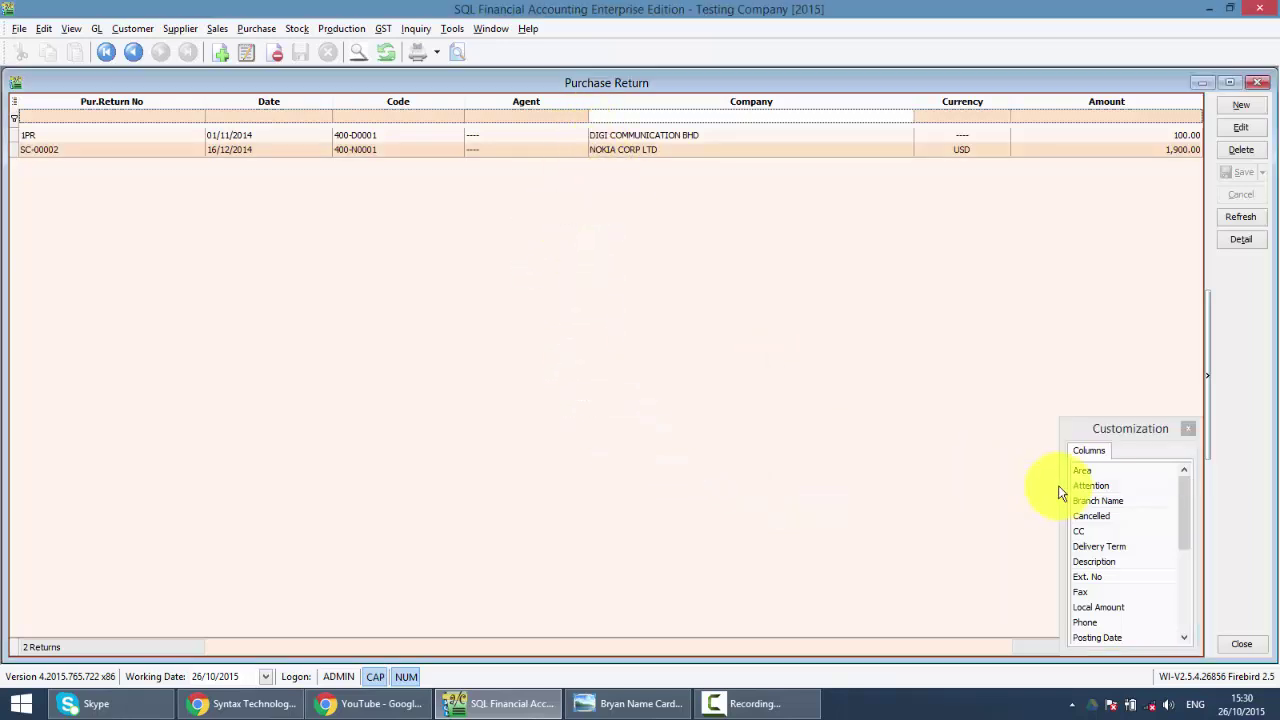
pyautogui.moveTo(1100, 490); pyautogui.dragTo(571, 103)
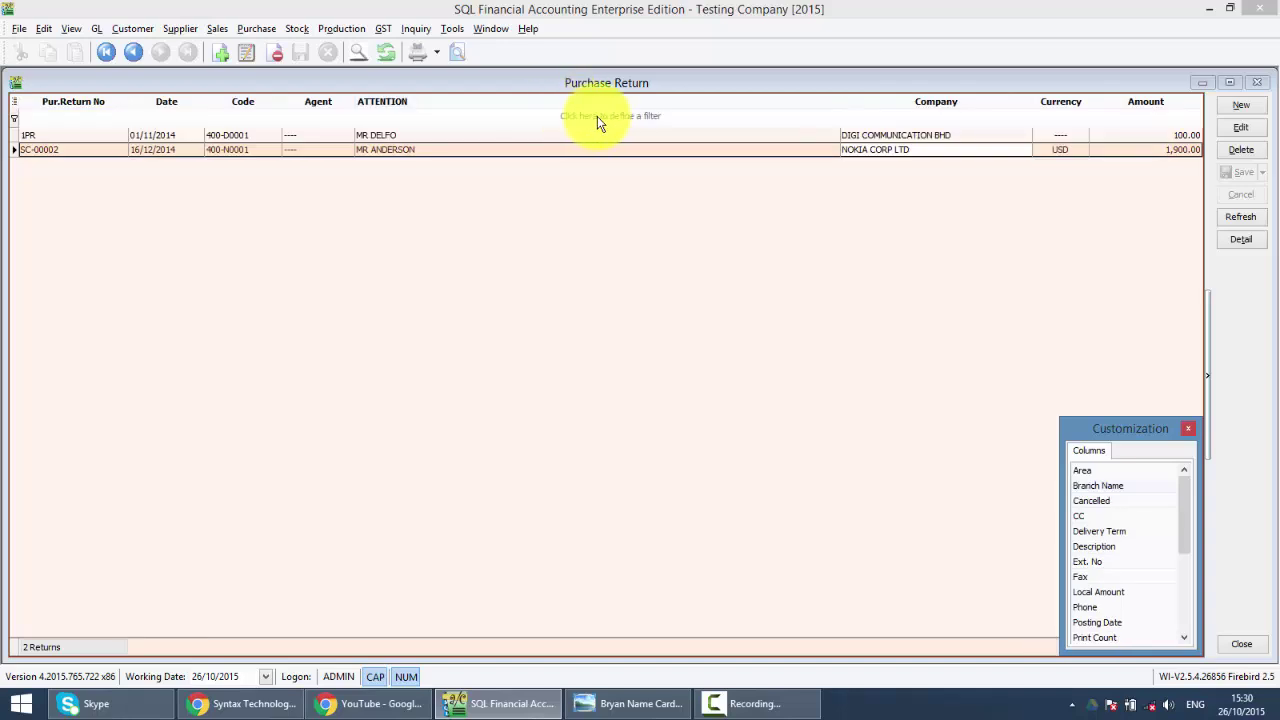
pyautogui.click(1192, 430)
pyautogui.click(1243, 105)
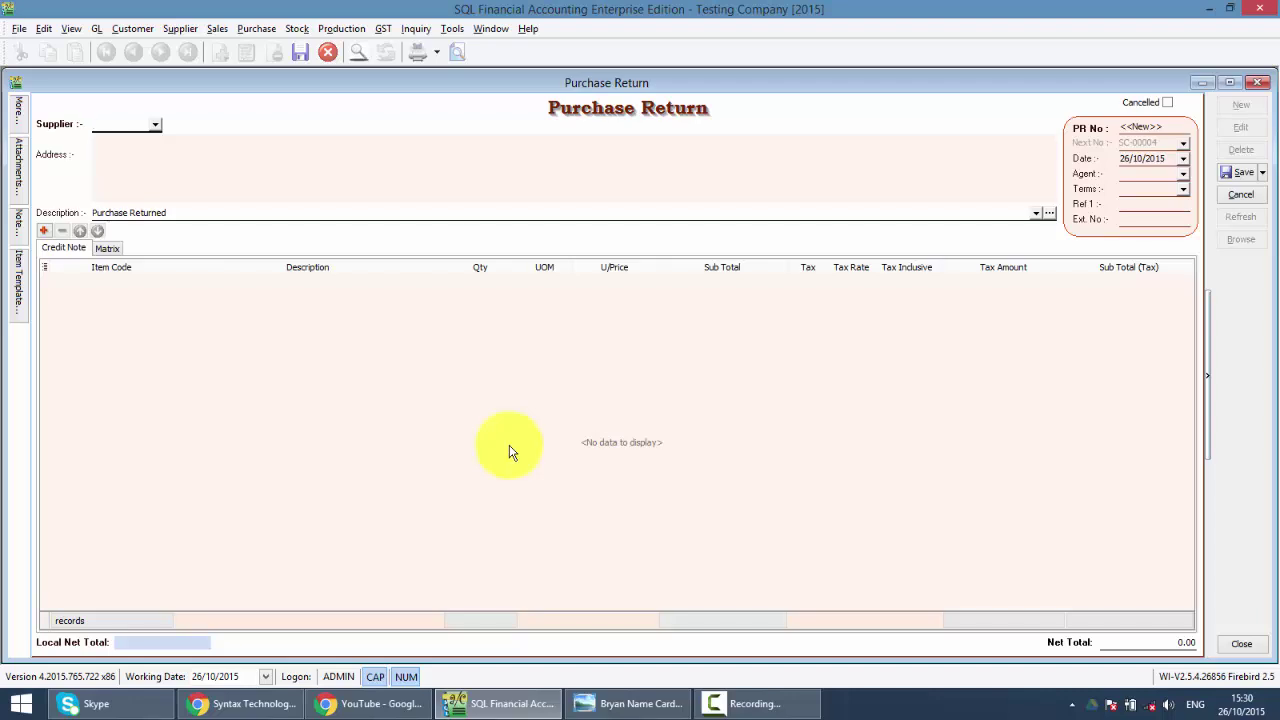
# Choose supplier 400-M0002 MAXIS COMMUNICATION BHD by searching 'maxis' by company name
pyautogui.write('ma')
pyautogui.press('Tab')
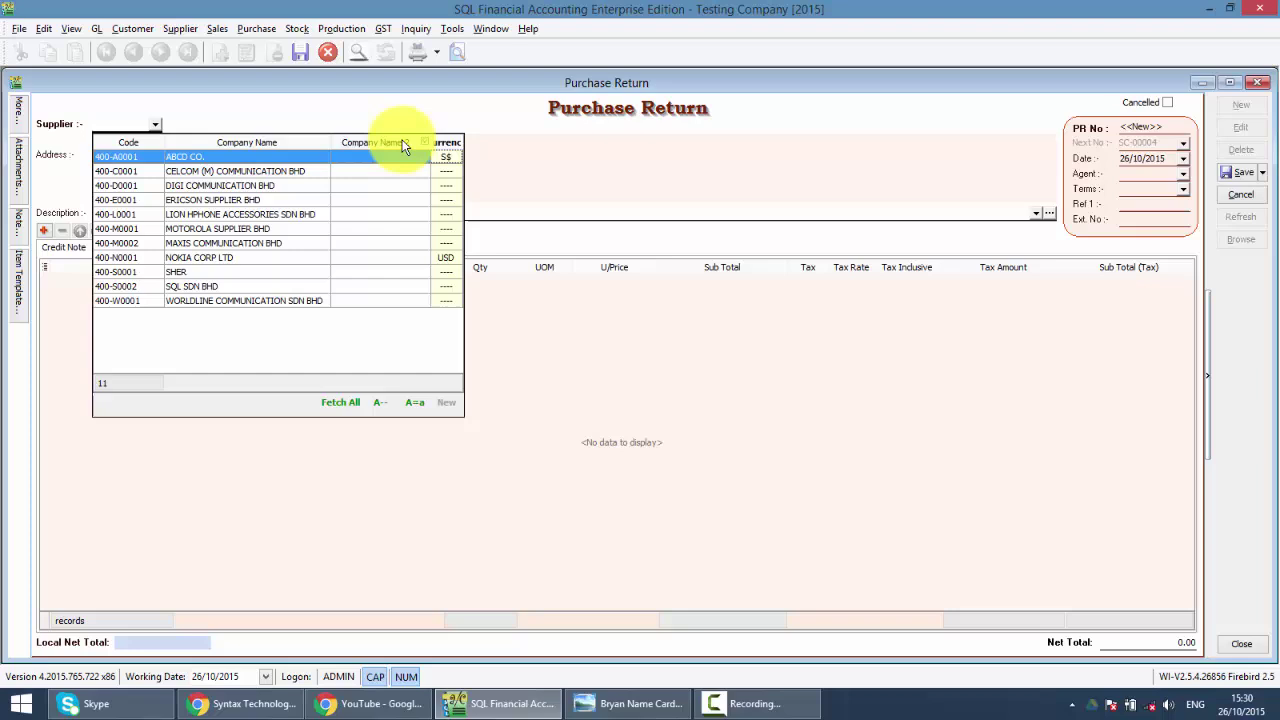
pyautogui.click(446, 156)
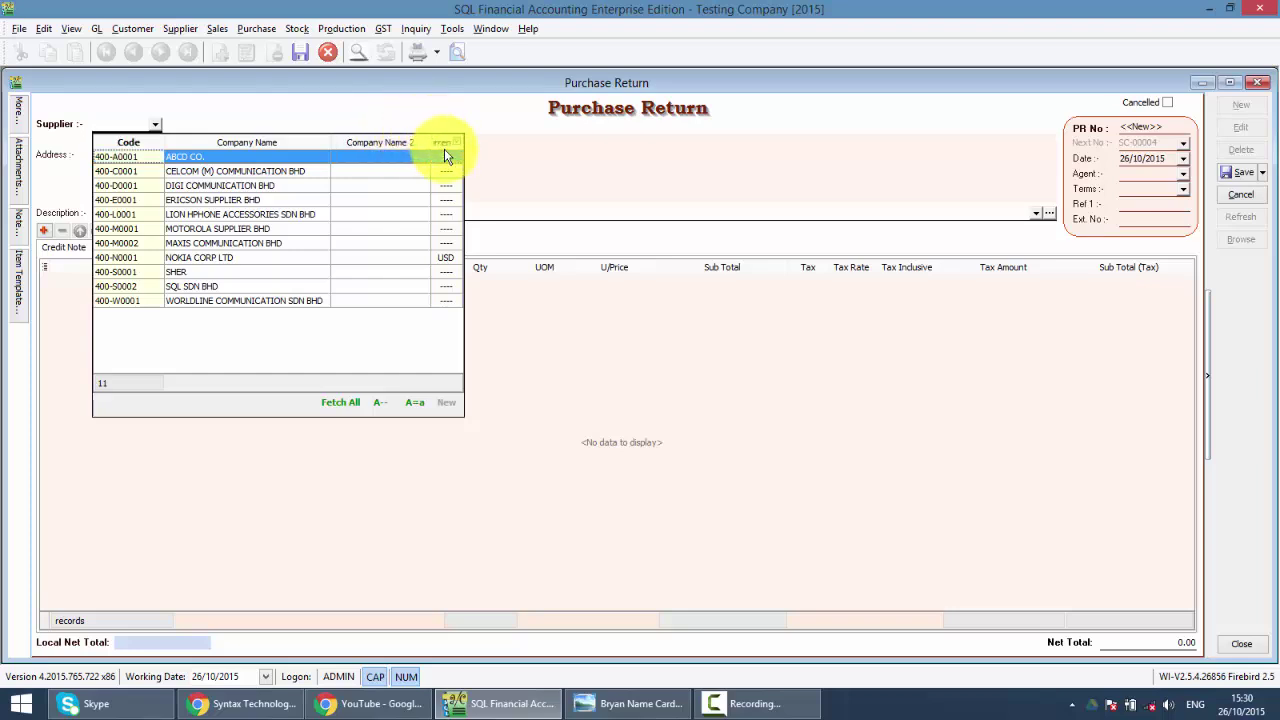
pyautogui.press('Tab')
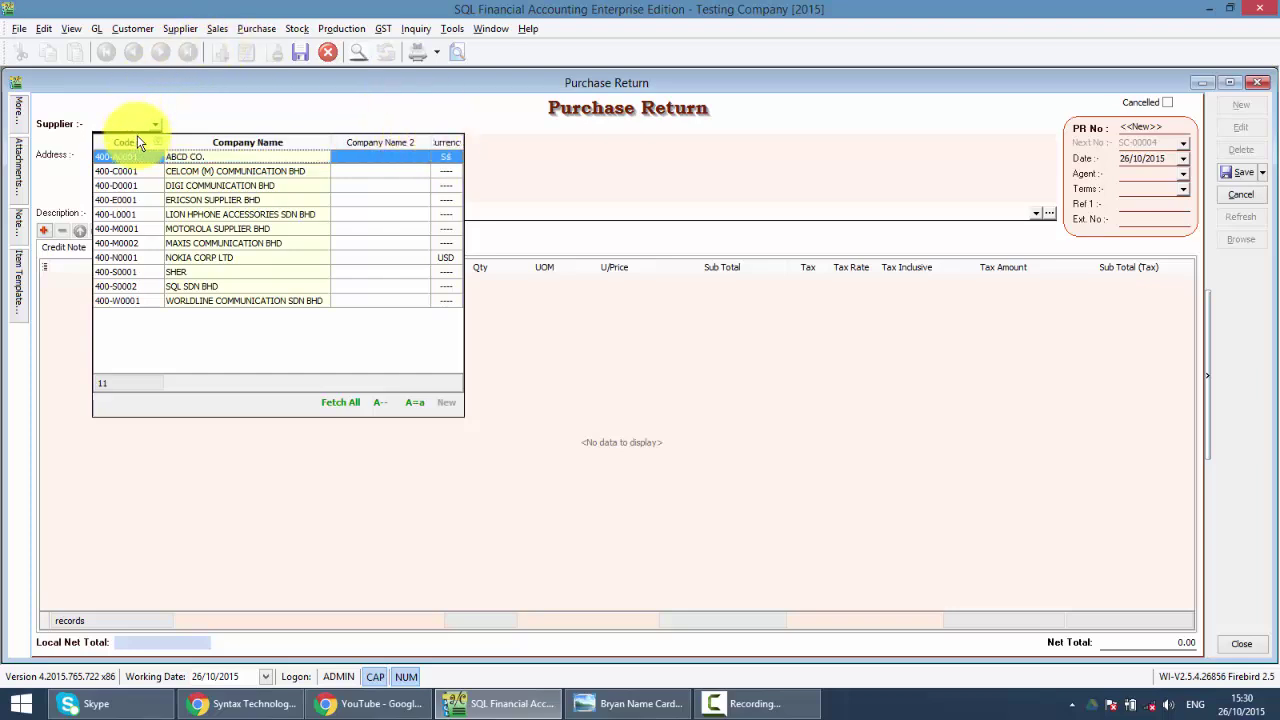
pyautogui.click(277, 172)
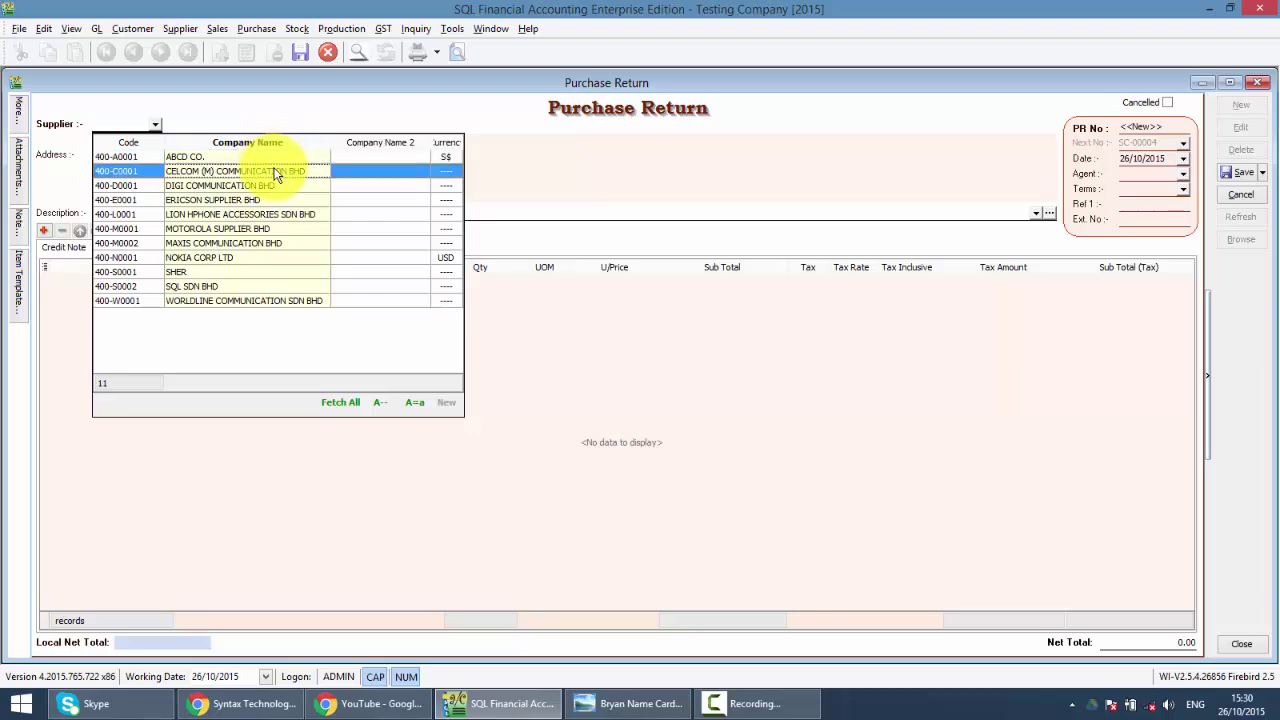
pyautogui.write('maxis')
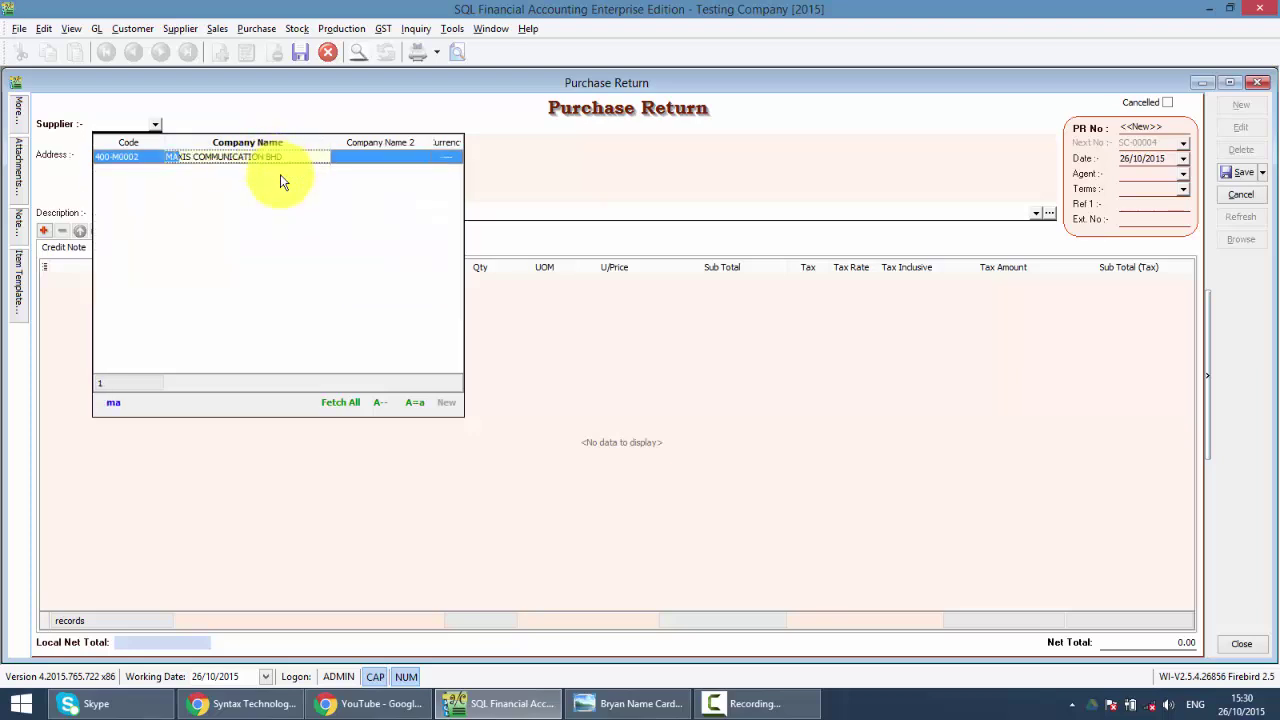
pyautogui.press('Return')
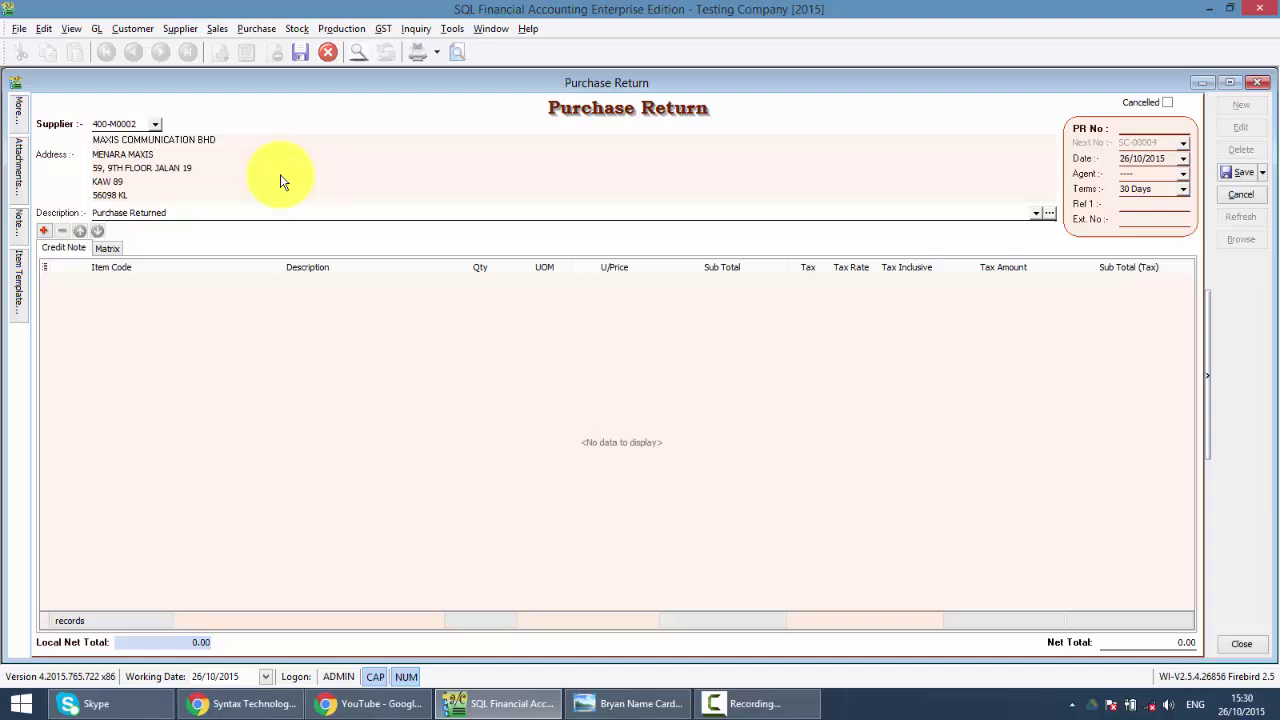
# Transfer item C-PRE-100 CELCOM PREPAID-RM100, 2 at 12.00, from invoice IV-098, totalling 25.44
pyautogui.rightClick(593, 113)
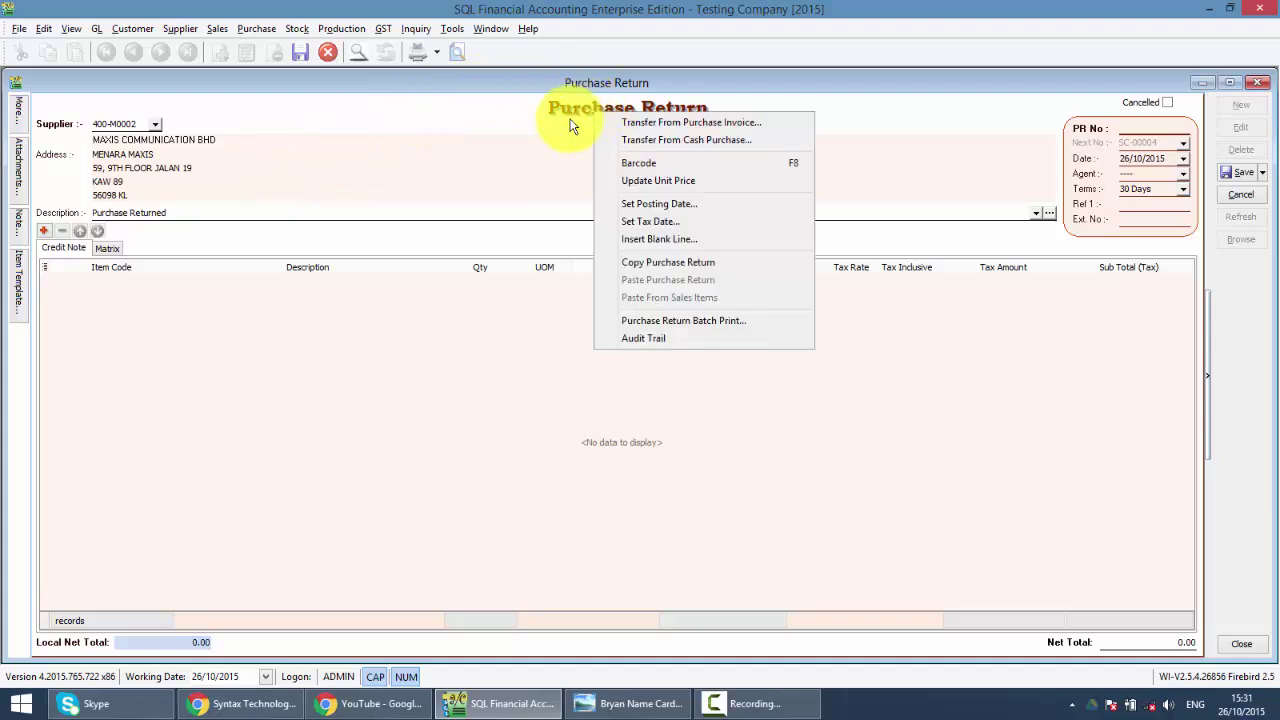
pyautogui.click(643, 122)
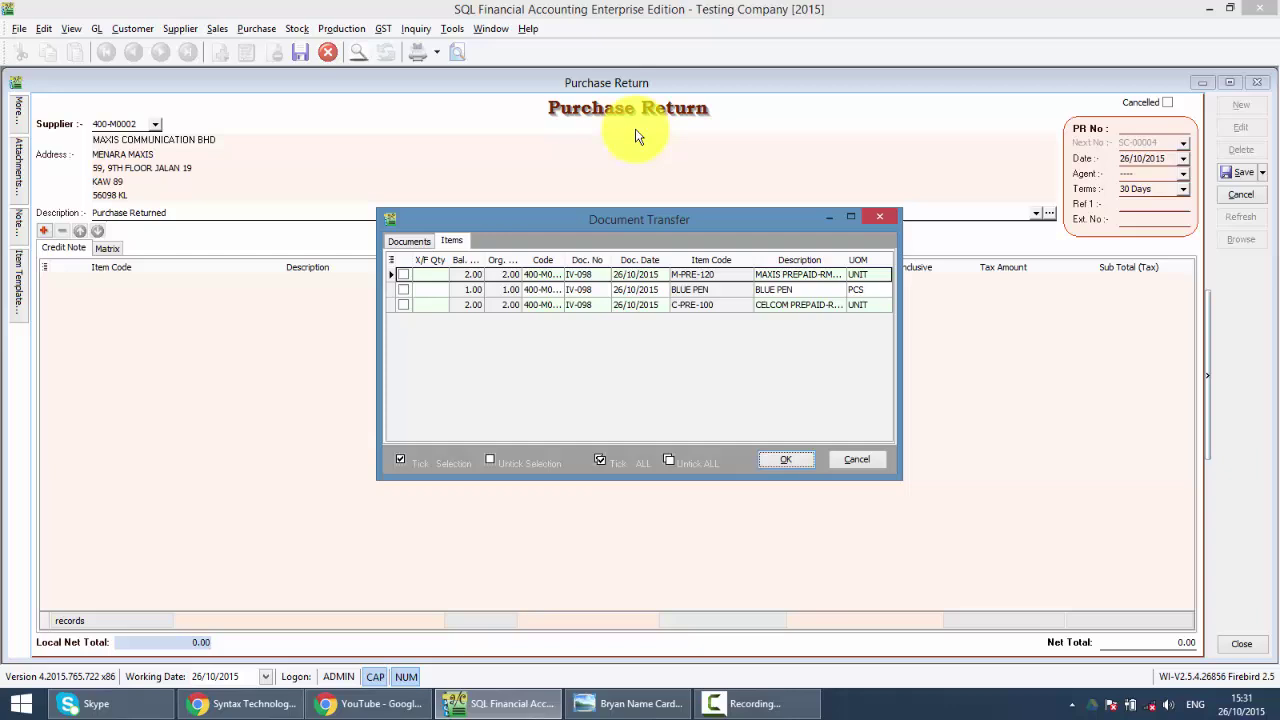
pyautogui.click(402, 304)
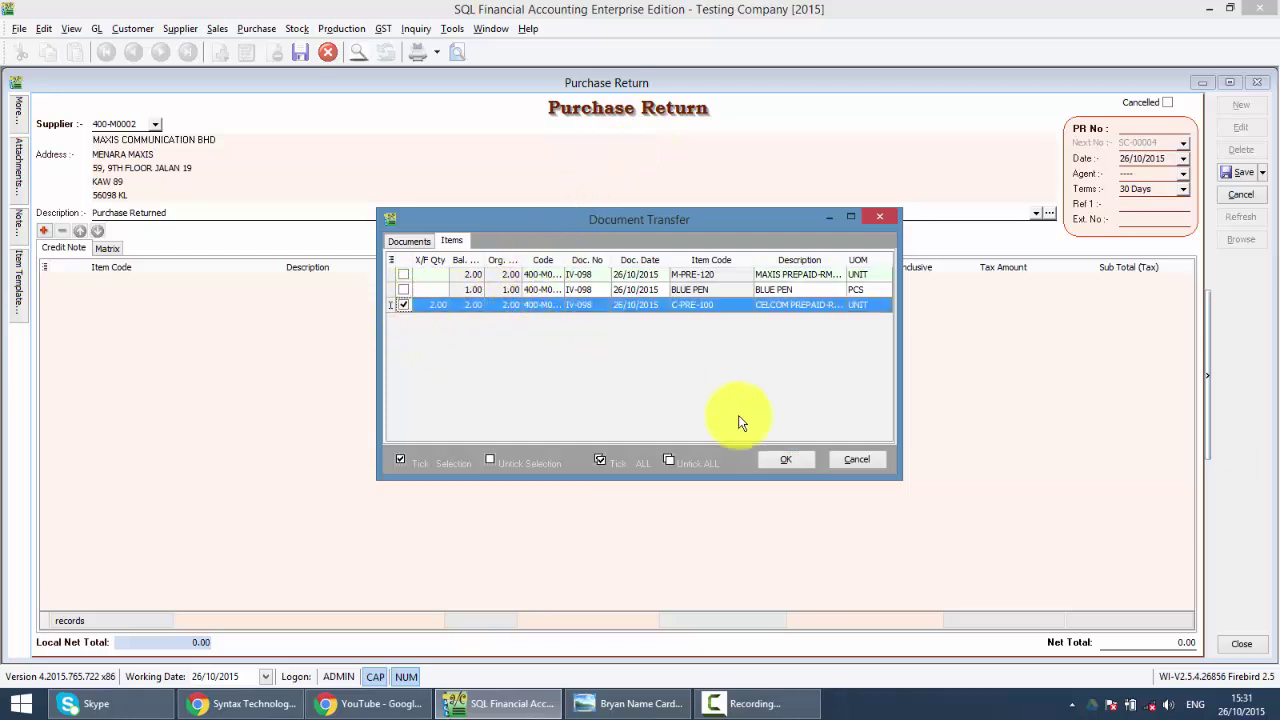
pyautogui.click(781, 460)
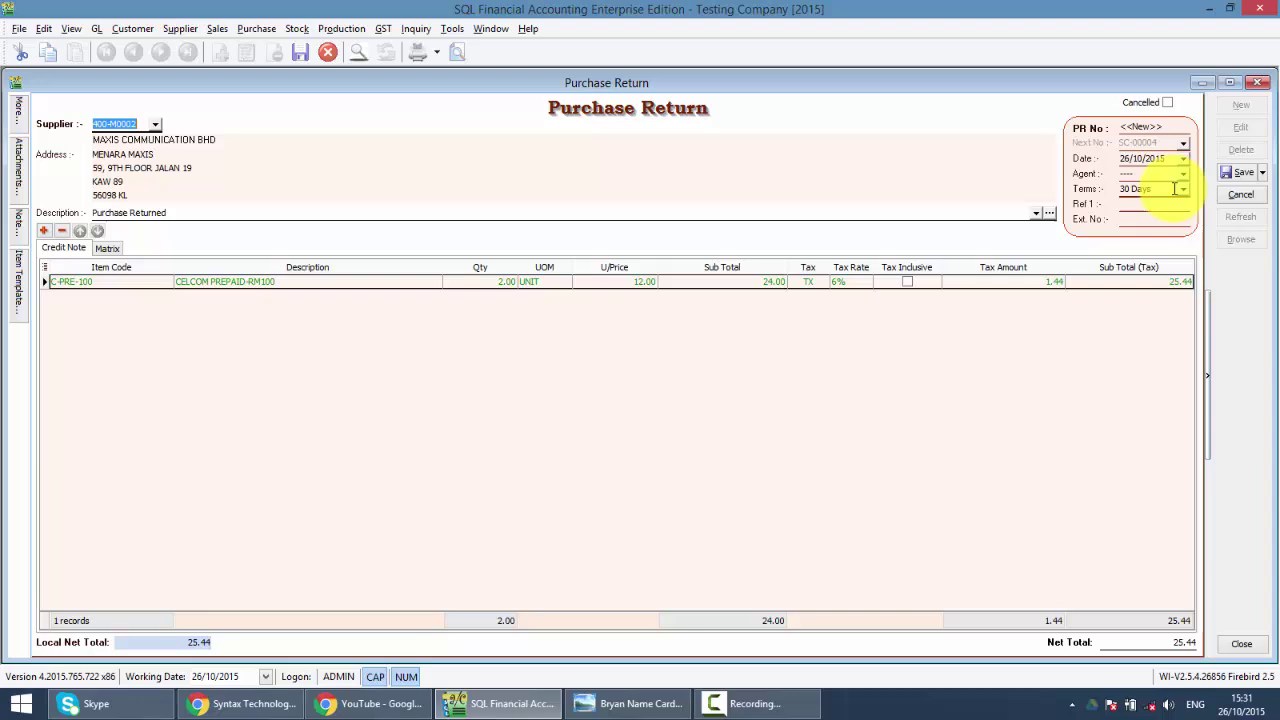
# Save the Maxis purchase return as SC-00004
pyautogui.click(1240, 172)
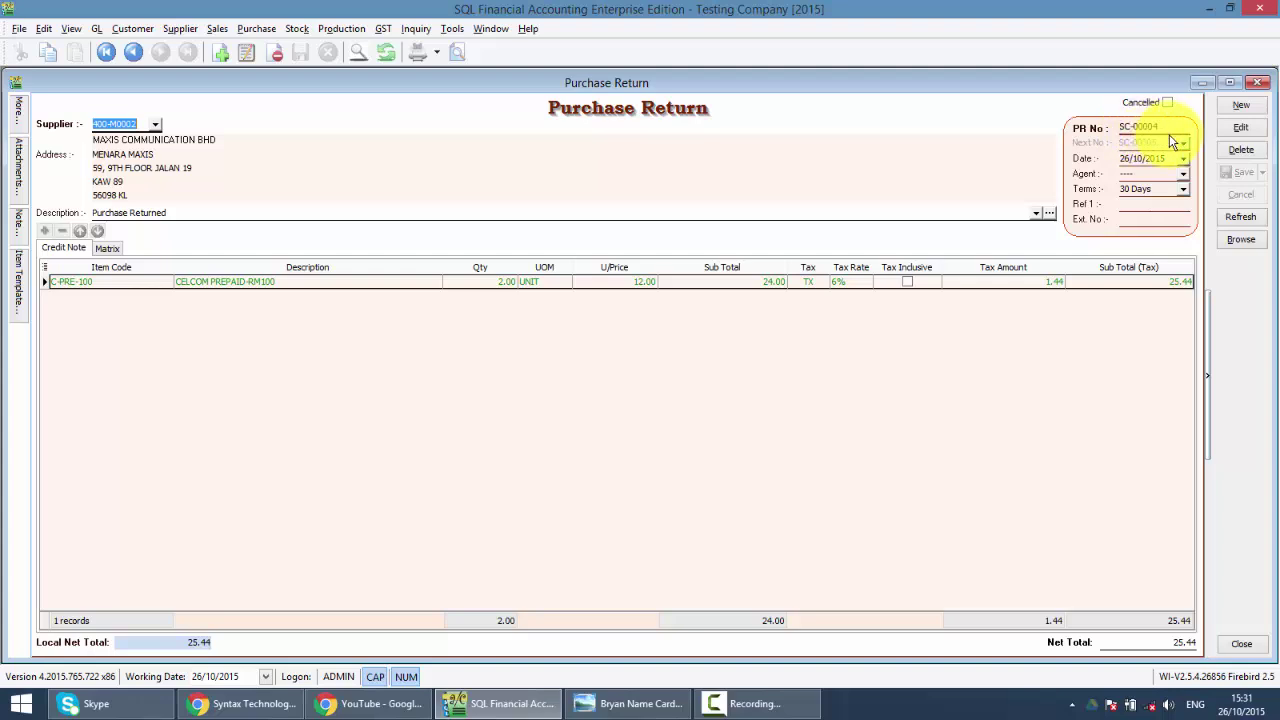
# Find SC-00004 in the maximised supplier credit note list, filtering C/N No. by 4
pyautogui.click(1256, 82)
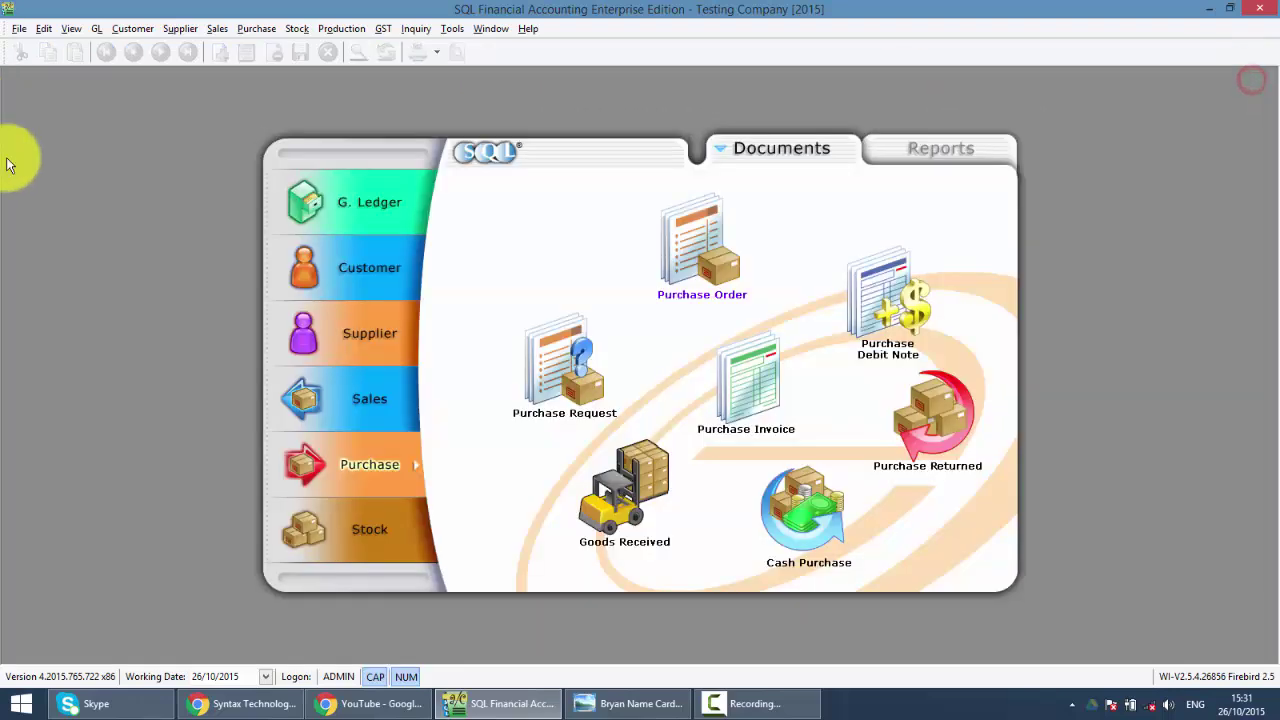
pyautogui.click(338, 330)
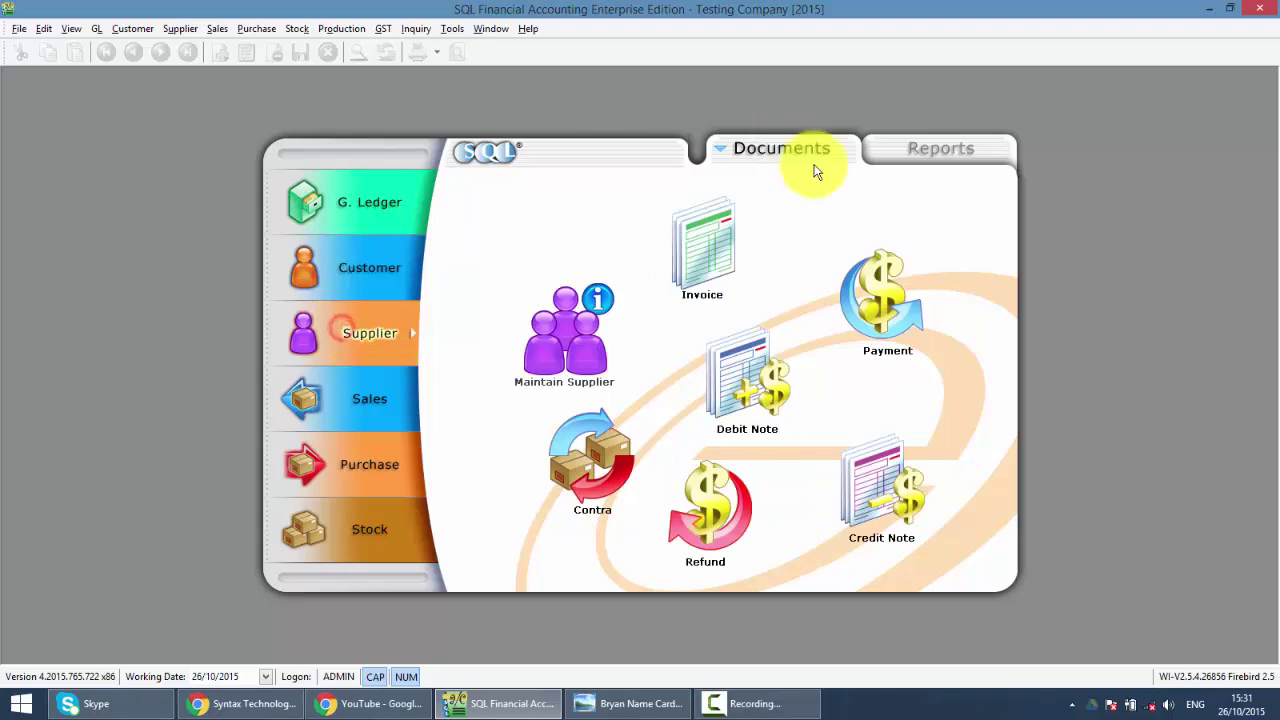
pyautogui.click(897, 490)
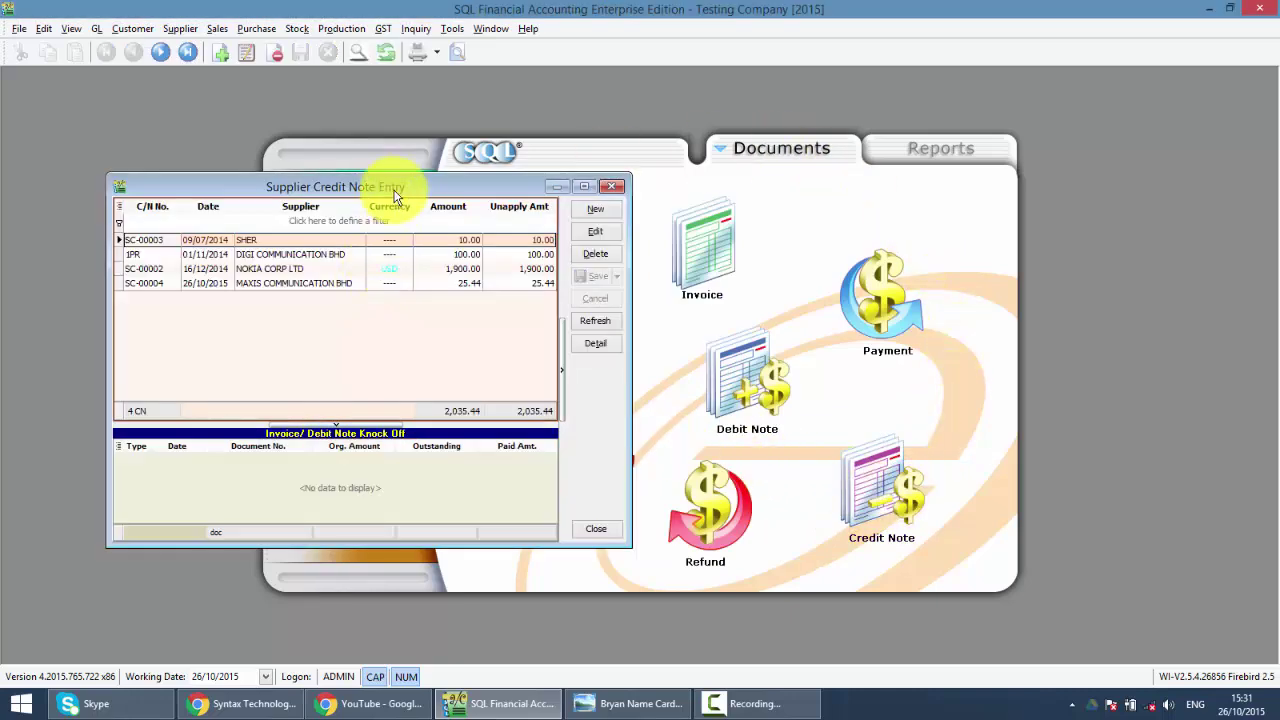
pyautogui.doubleClick(395, 195)
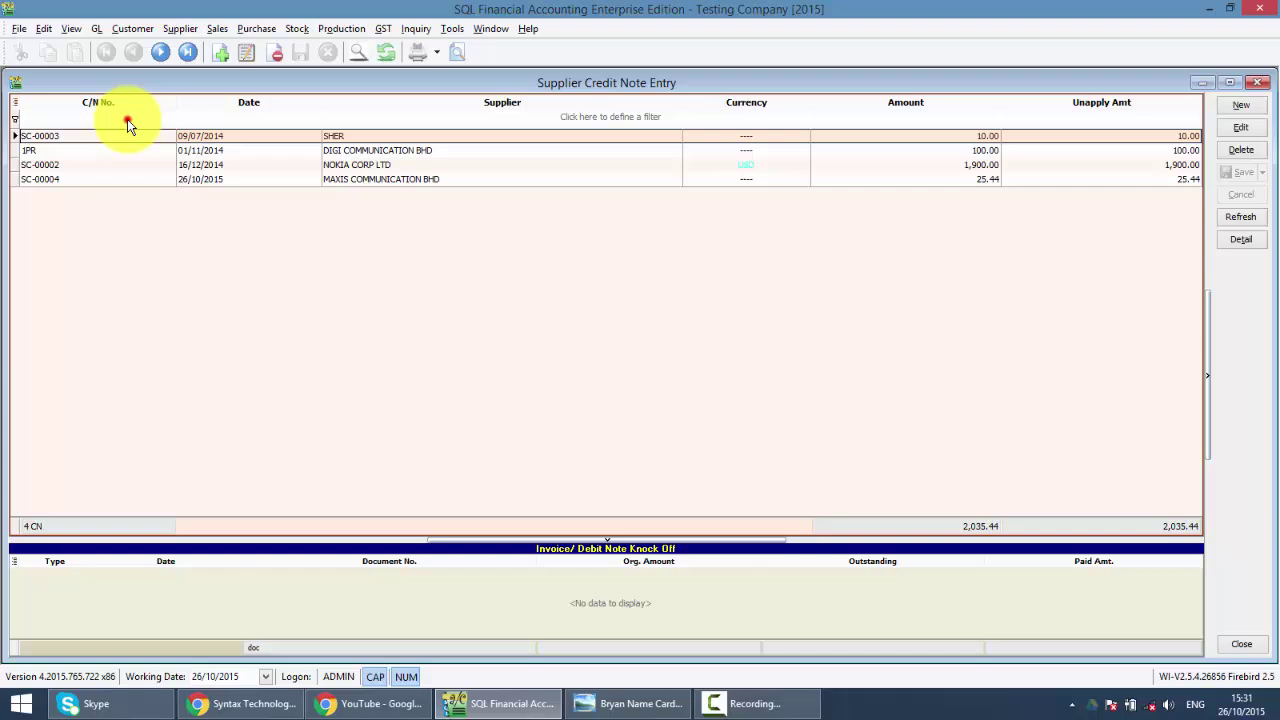
pyautogui.click(127, 122)
pyautogui.write('4')
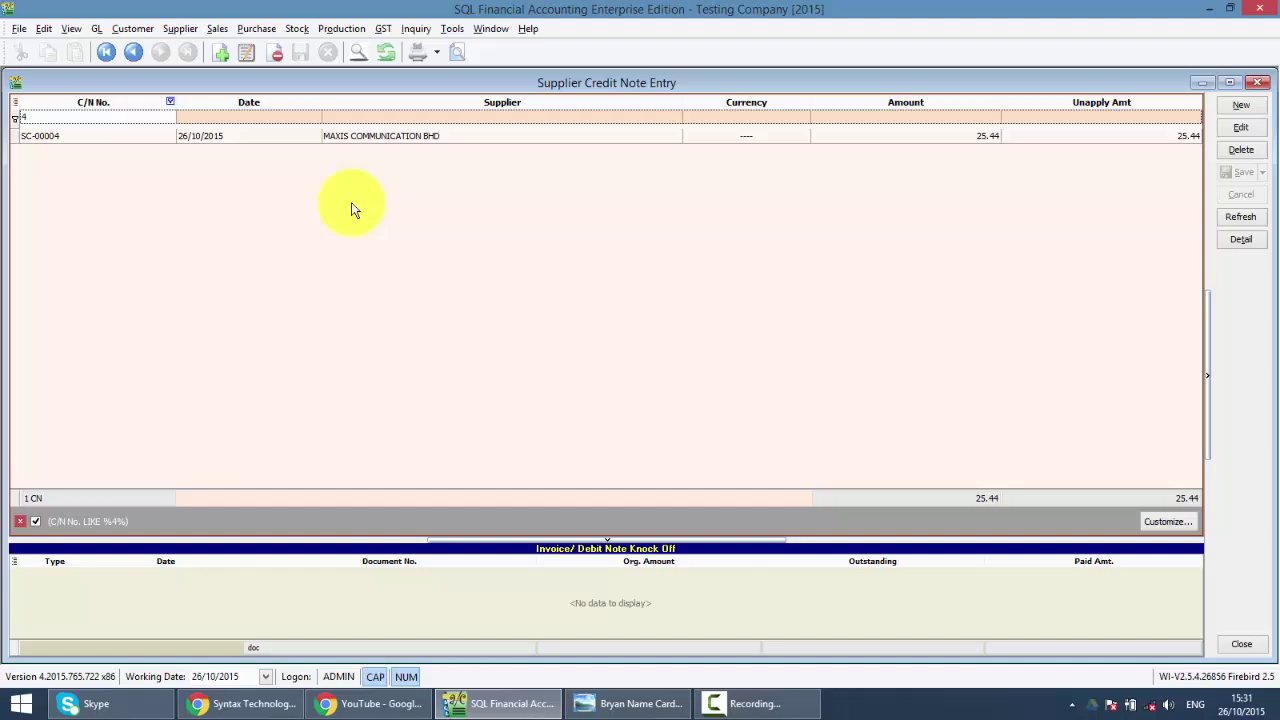
pyautogui.click(1133, 137)
# Edit SC-00004, apply its 25.44 against debit note DN-988, save and close it
pyautogui.click(1240, 127)
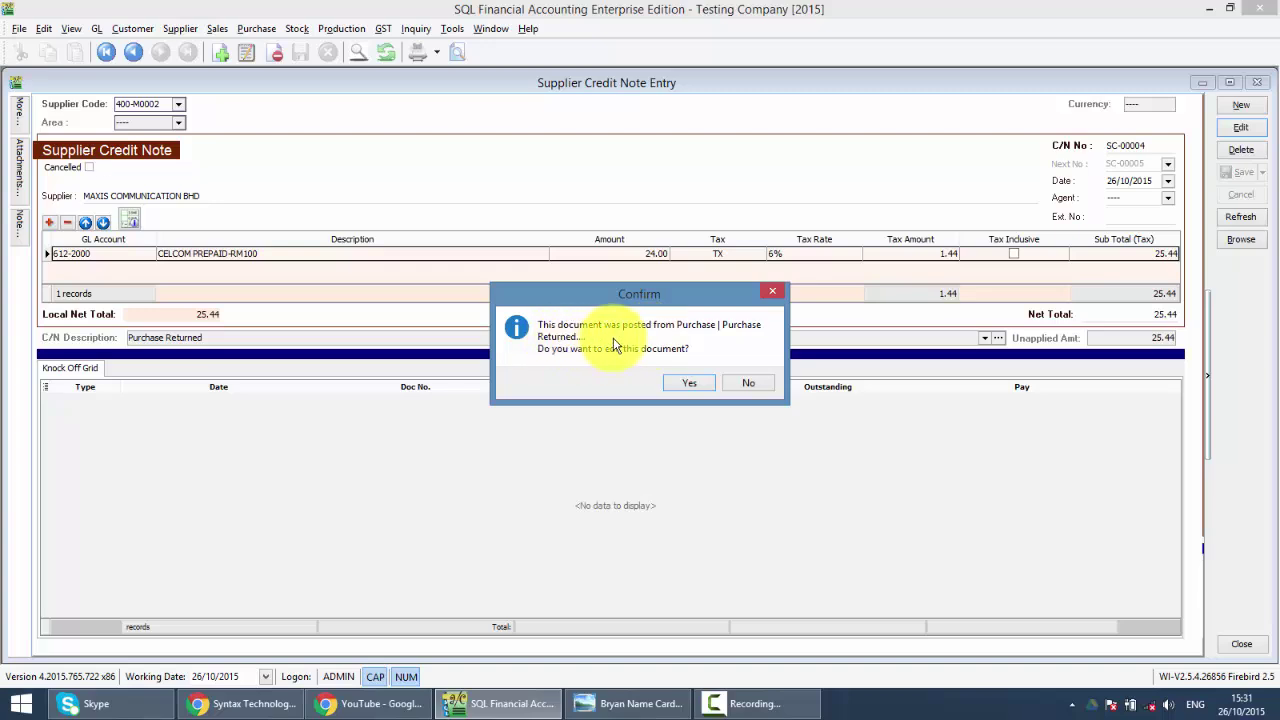
pyautogui.click(683, 392)
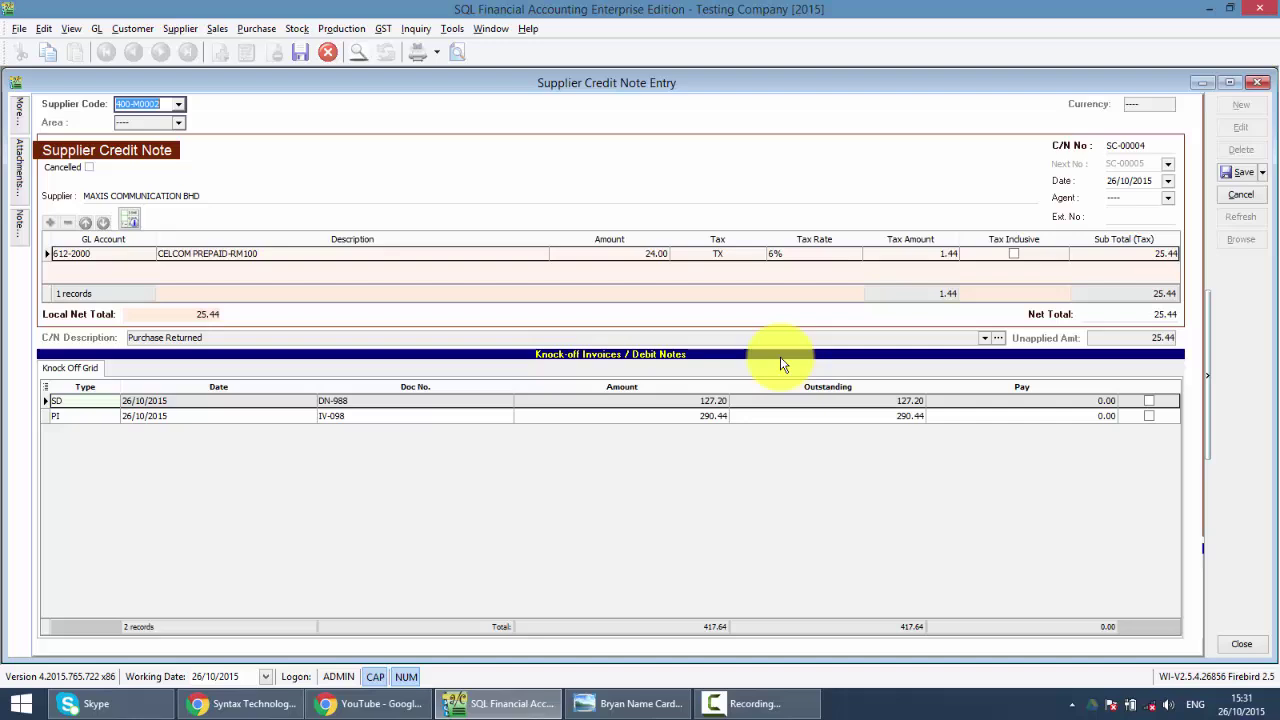
pyautogui.click(1148, 402)
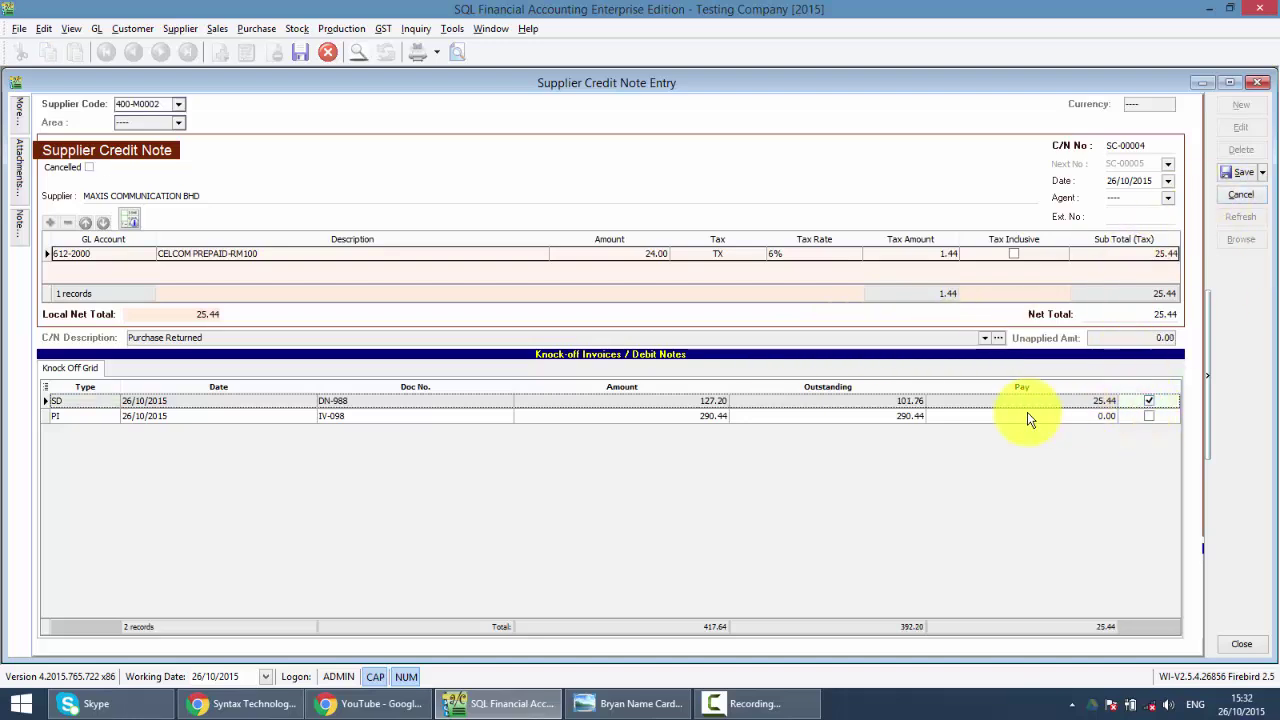
pyautogui.click(1240, 172)
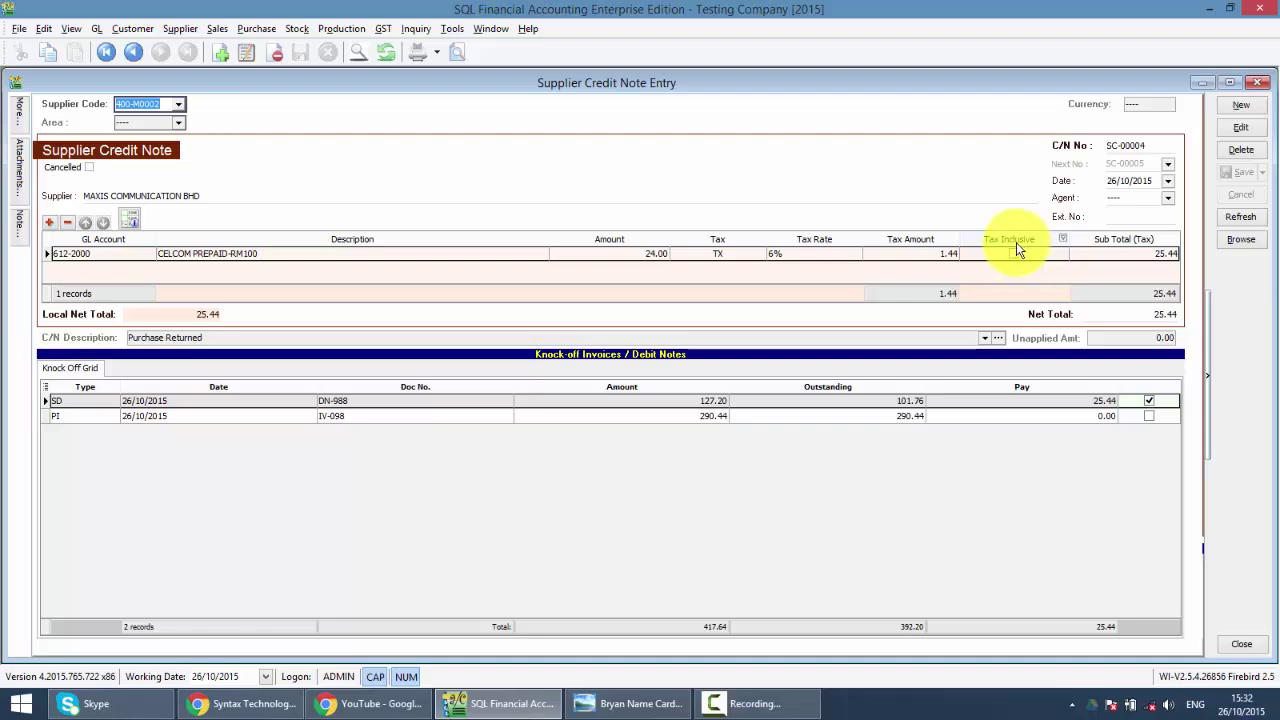
pyautogui.click(1253, 83)
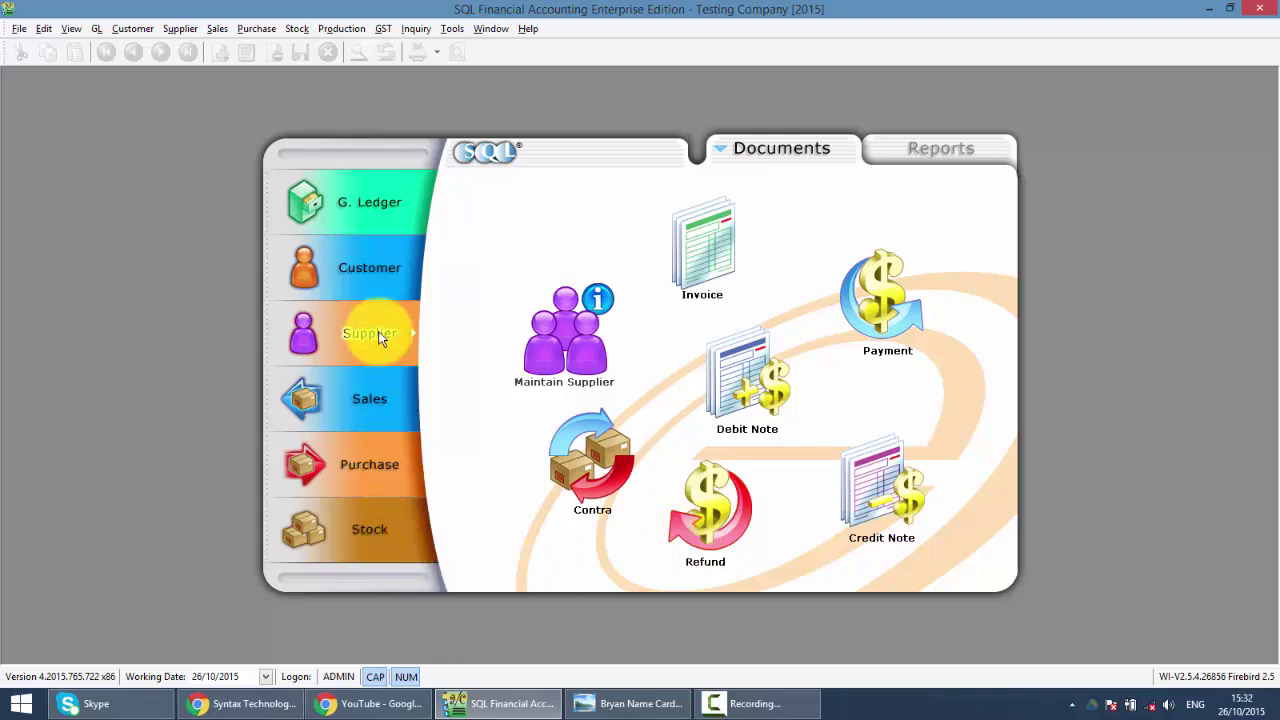
# Open credit note SC-00004 to check its DN-988 knock-off, then close it
pyautogui.click(866, 502)
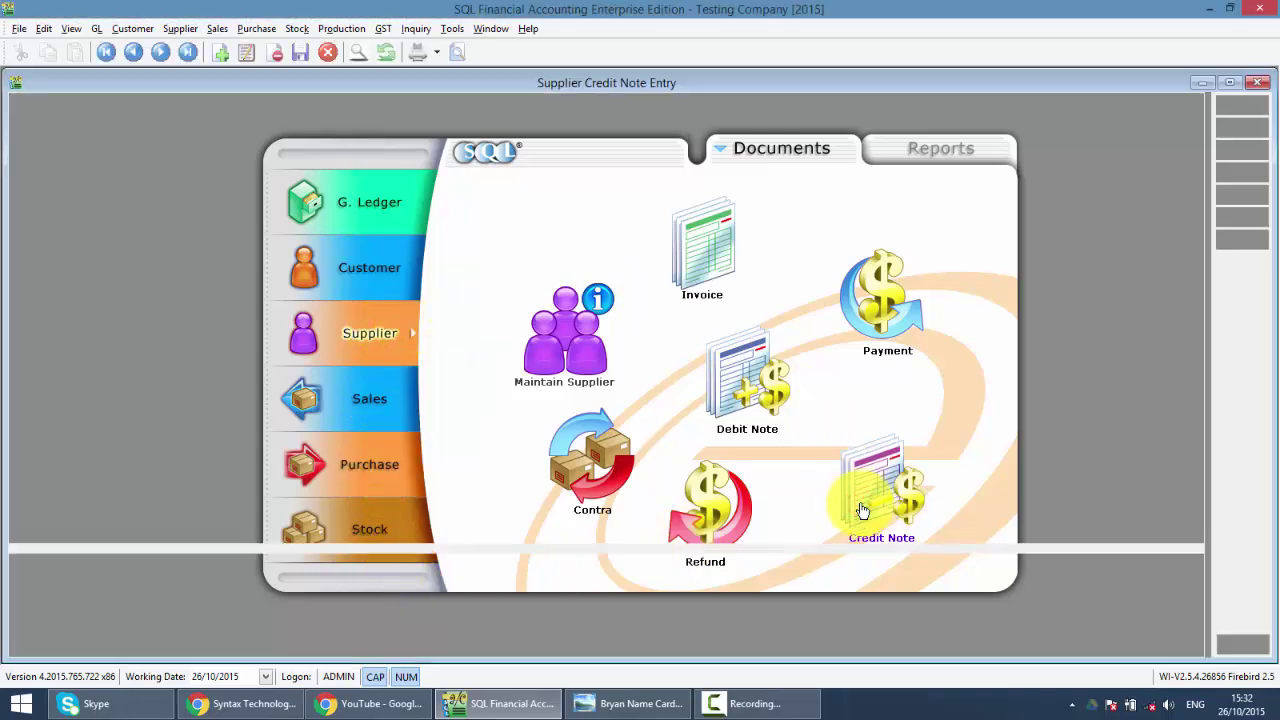
pyautogui.doubleClick(137, 183)
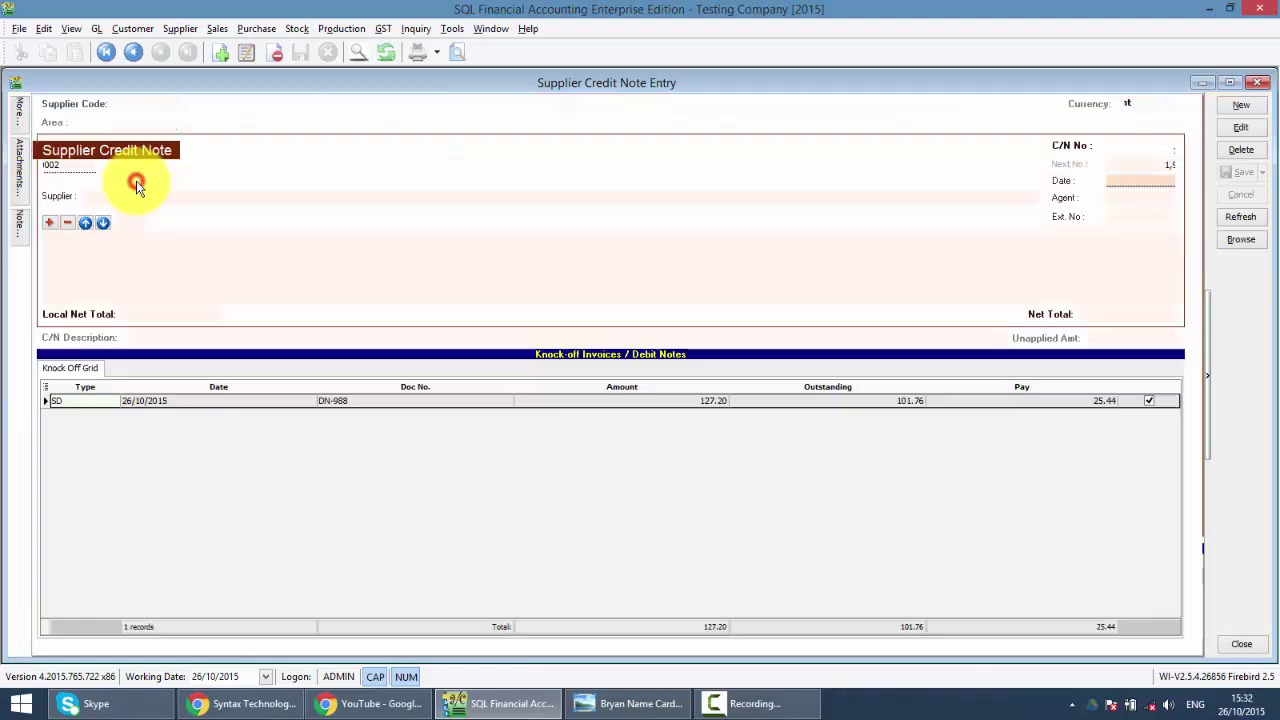
pyautogui.click(1259, 82)
# Reopen purchase return SC-00004, then switch to the Syntax Technologies Facebook page
pyautogui.click(358, 472)
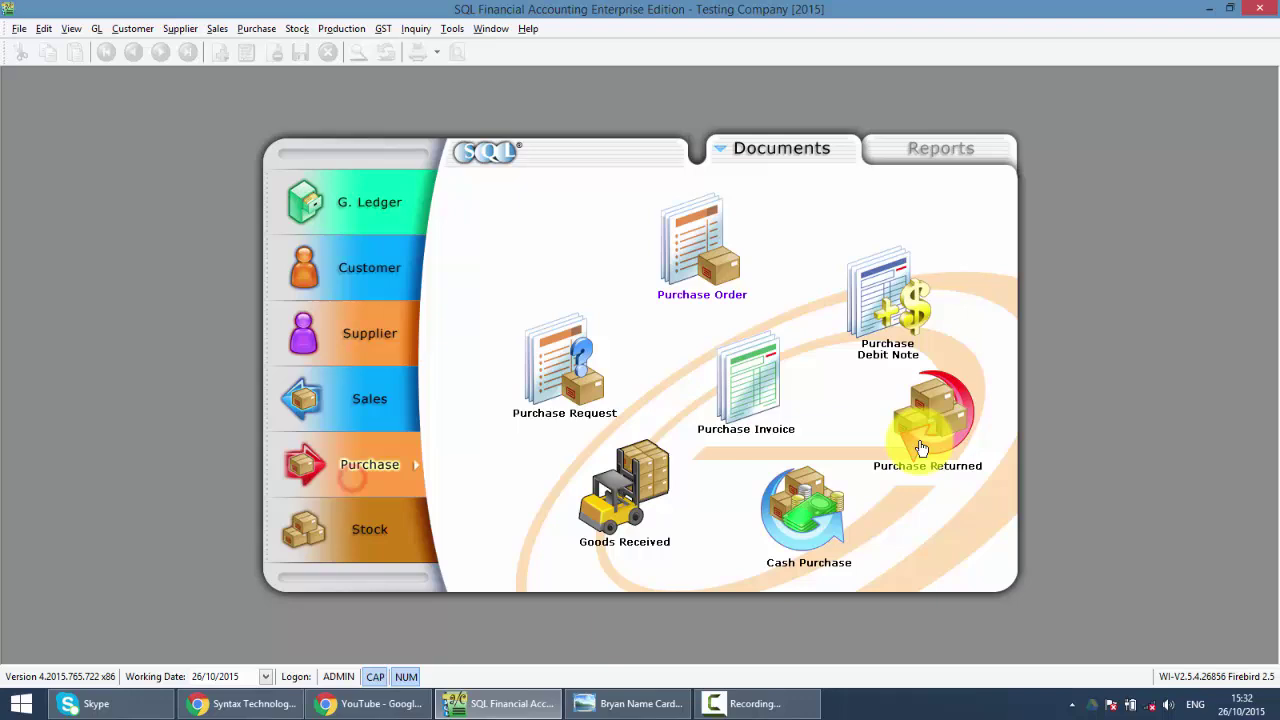
pyautogui.click(922, 438)
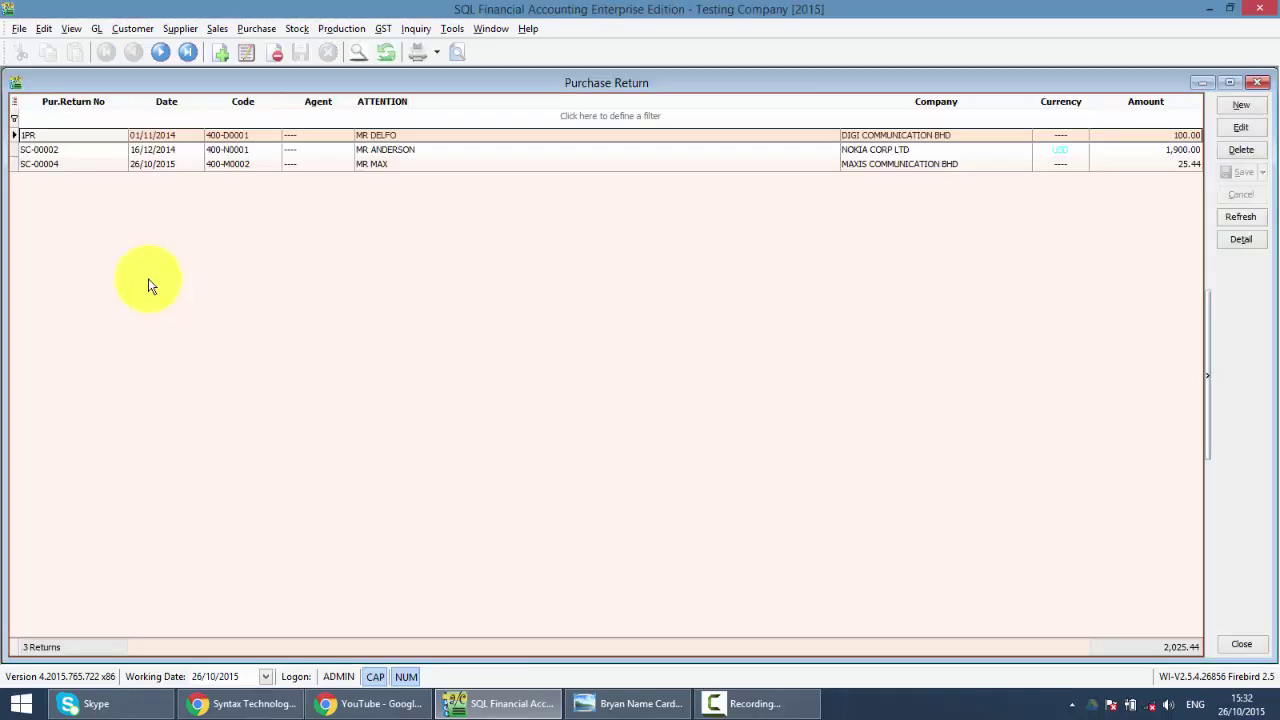
pyautogui.doubleClick(140, 163)
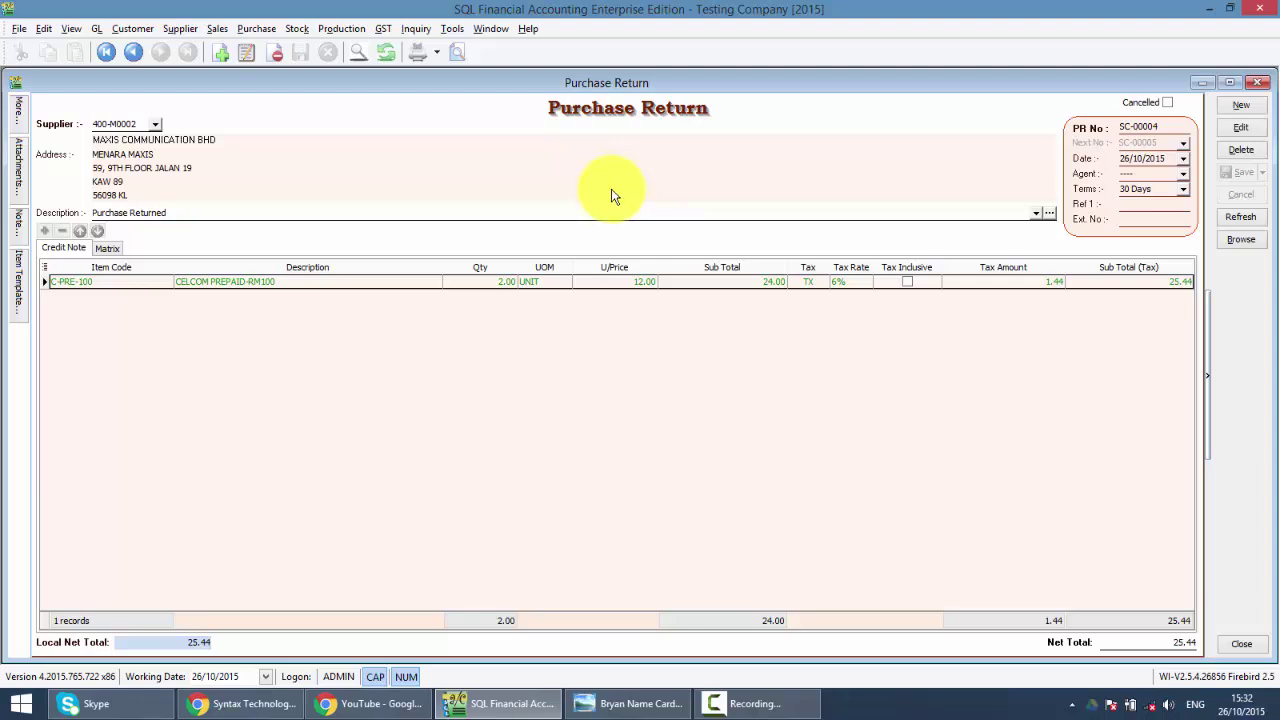
pyautogui.click(254, 708)
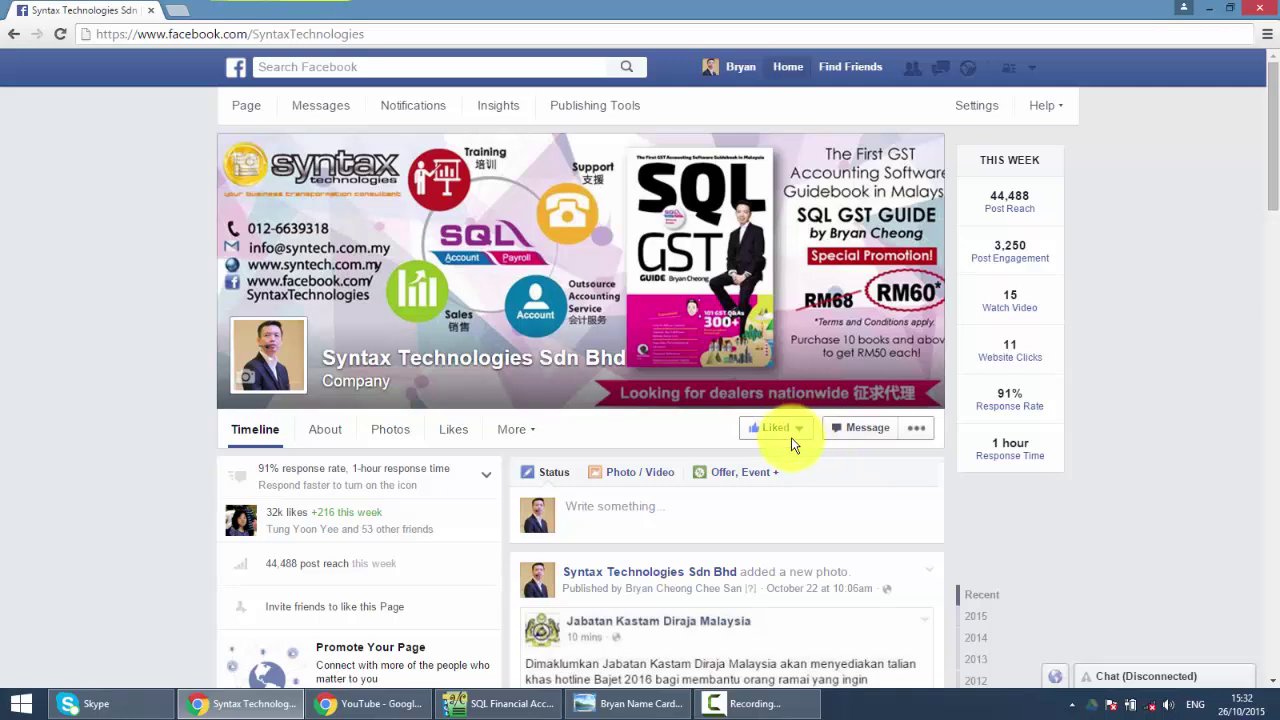
# Move from Facebook to the syntech YouTube tutorials page, then show the Syntax business card
pyautogui.scroll(-2, 792, 444)
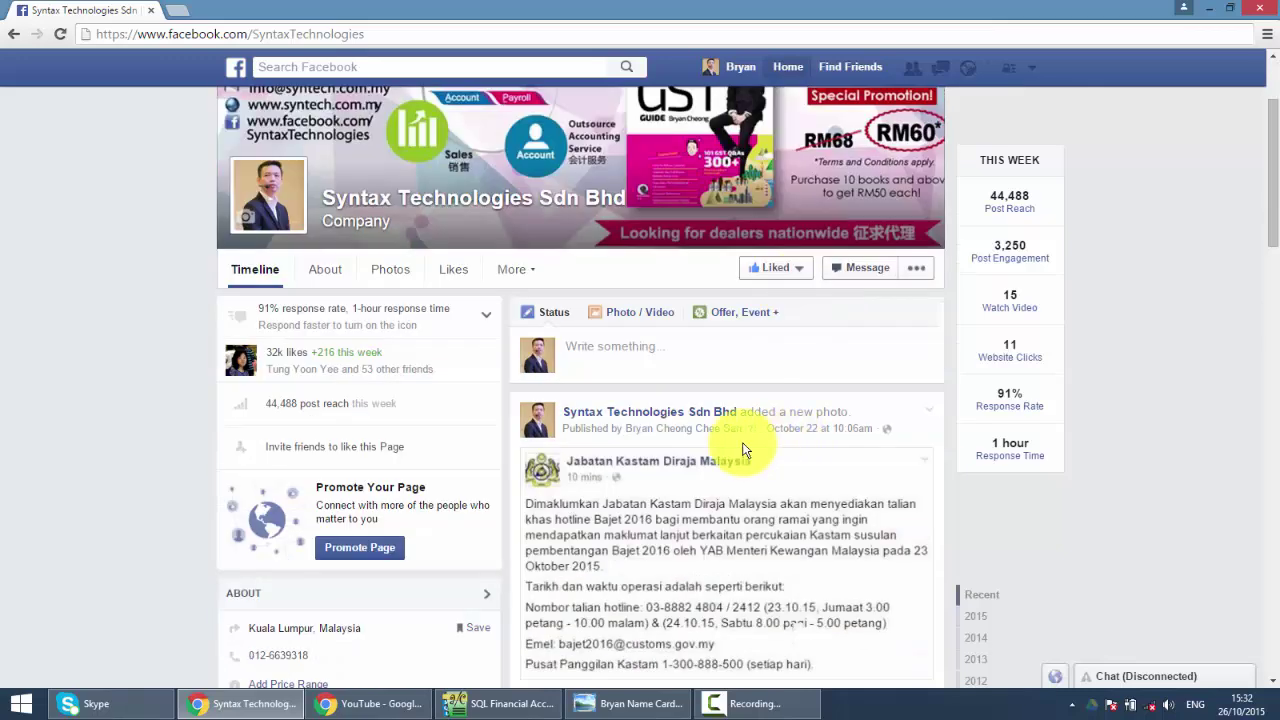
pyautogui.click(372, 704)
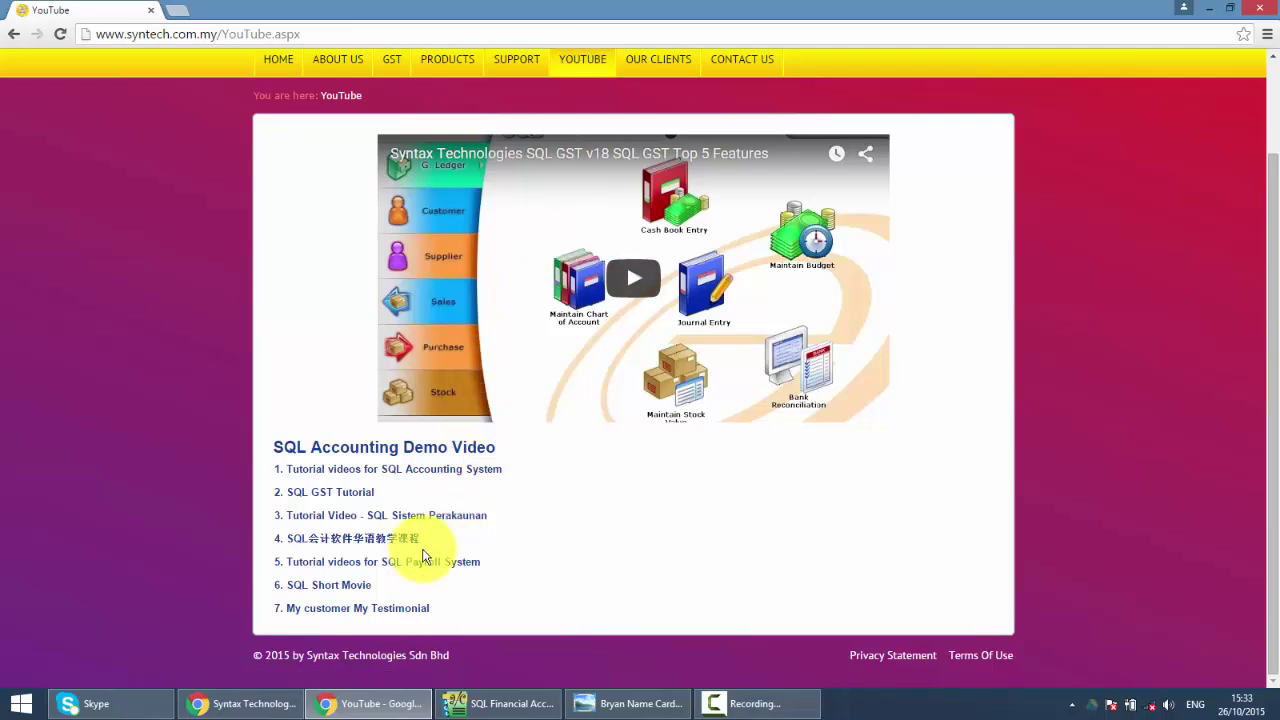
pyautogui.click(640, 703)
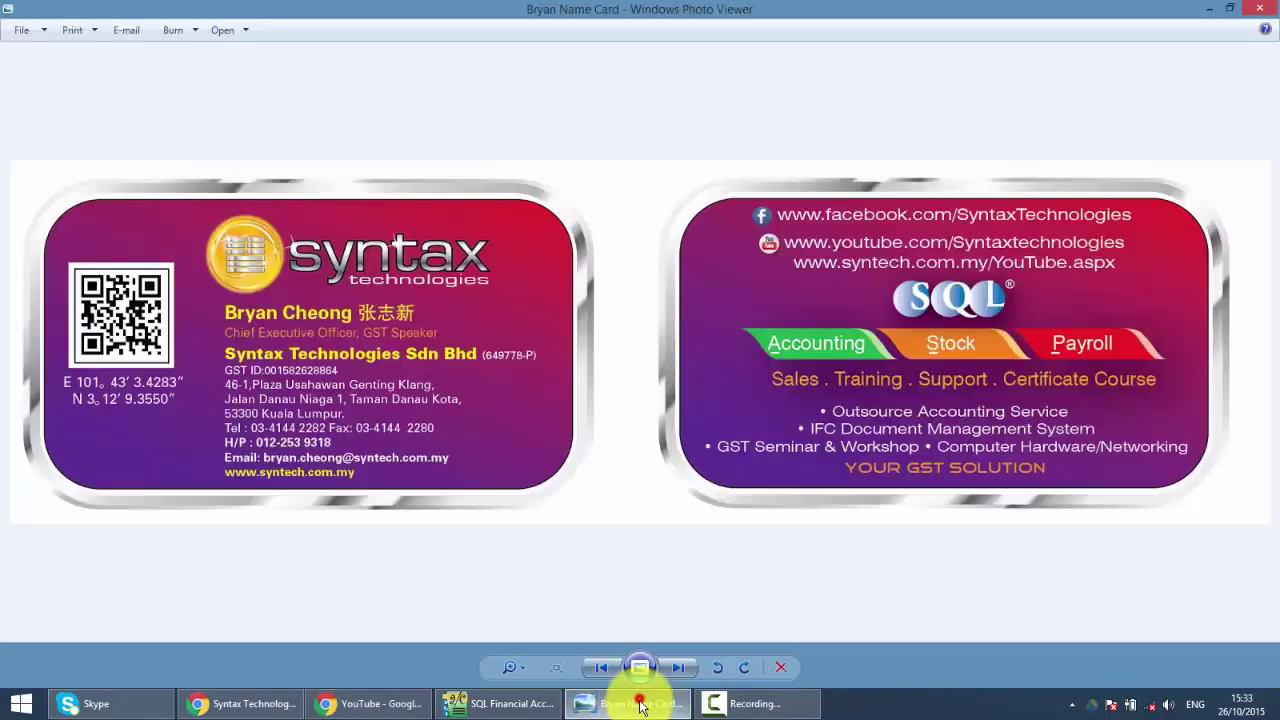